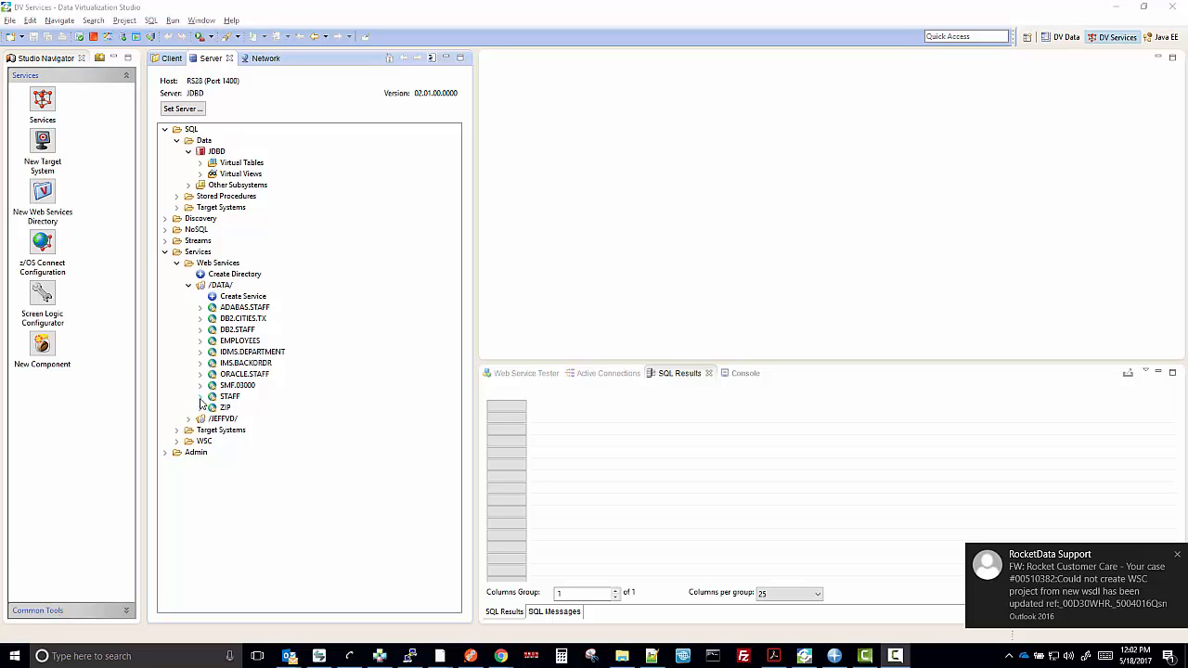
- Open the STAFF operation GETallLeftJoinORACLEandADABAS, examine the STAFFVS, ORD2_Q_STAFF and ADAB_Q_STAFF columns in its SQL statement, and close it
click(201, 398)
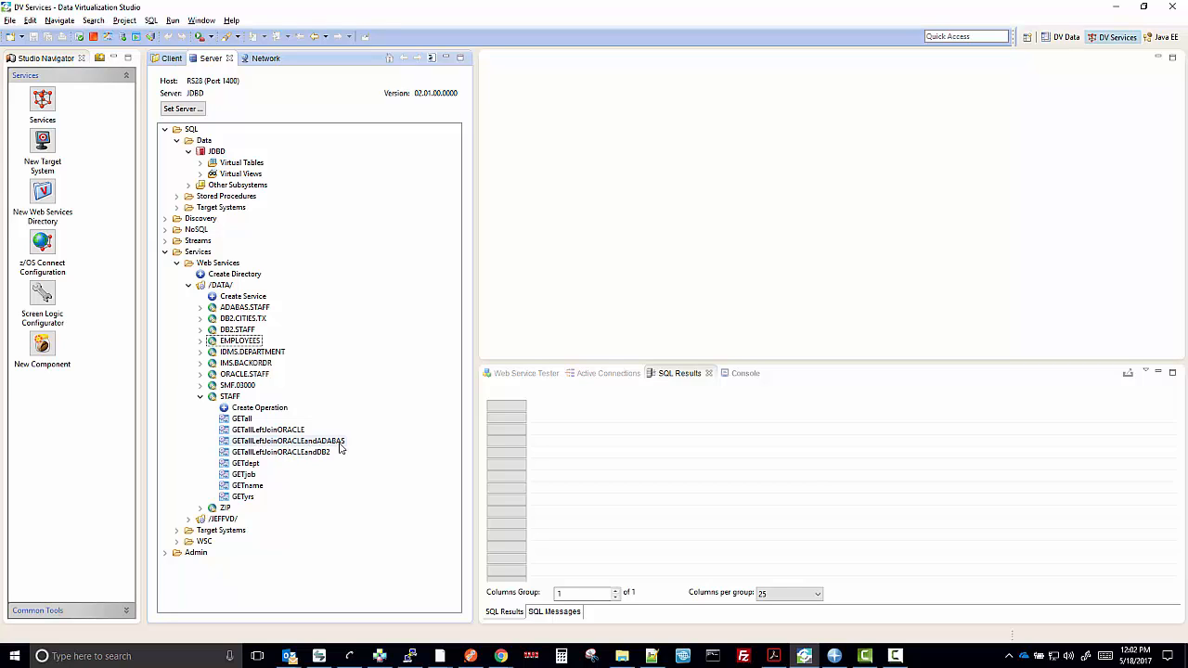
right_click(277, 443)
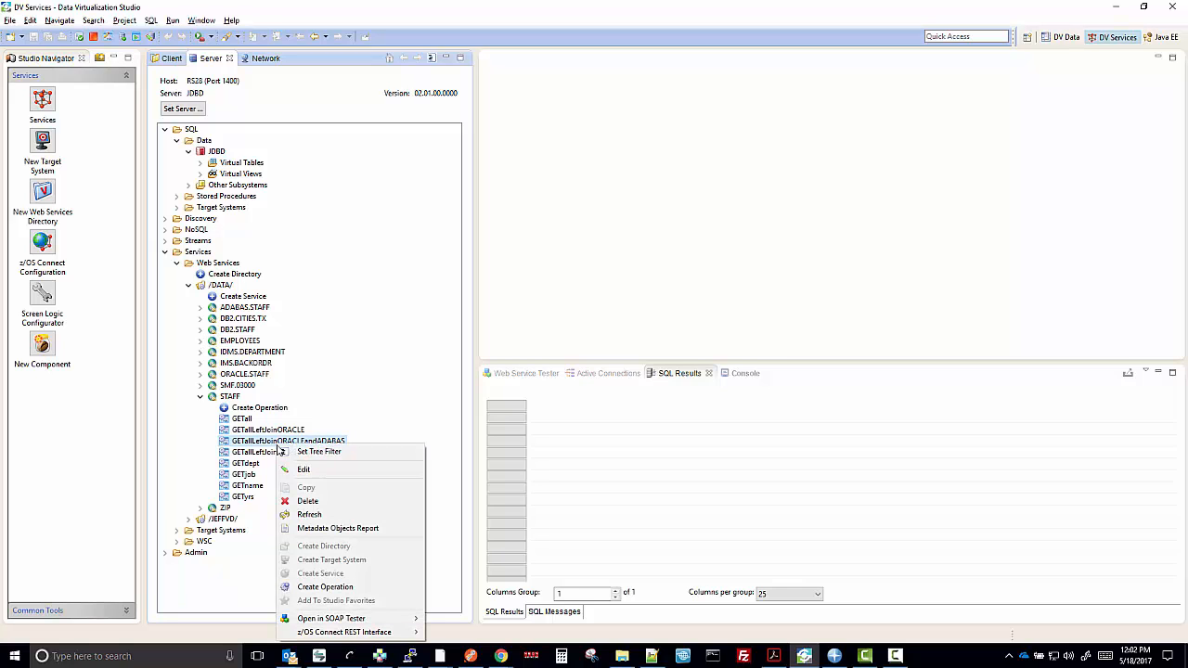
click(313, 470)
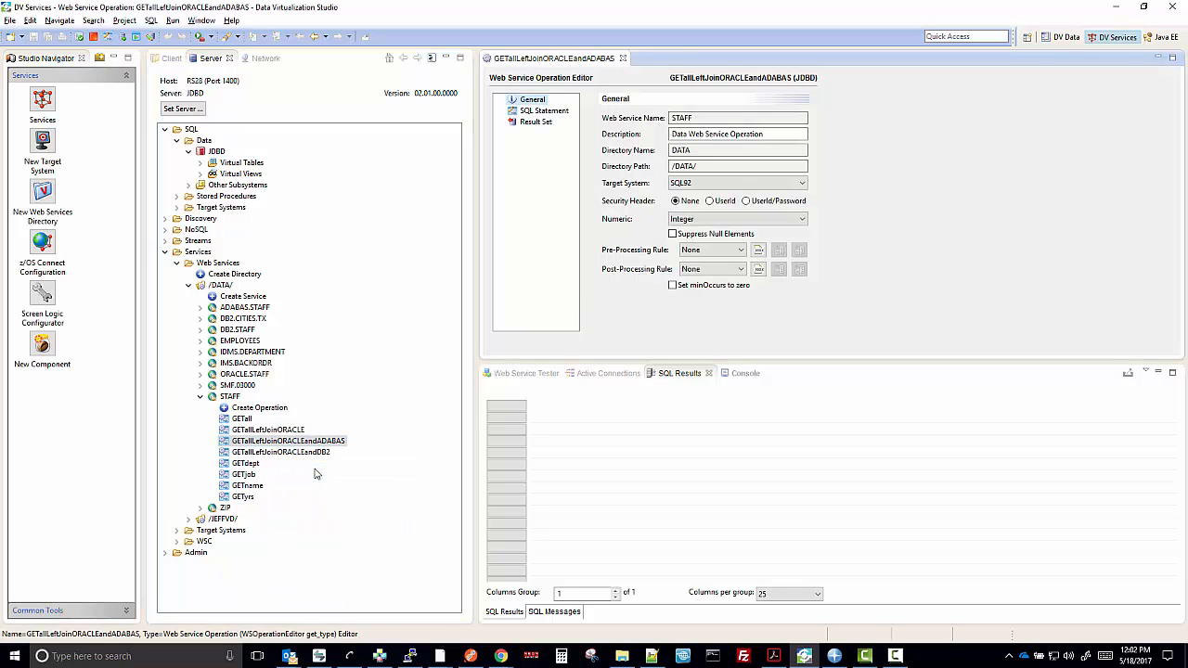
click(561, 115)
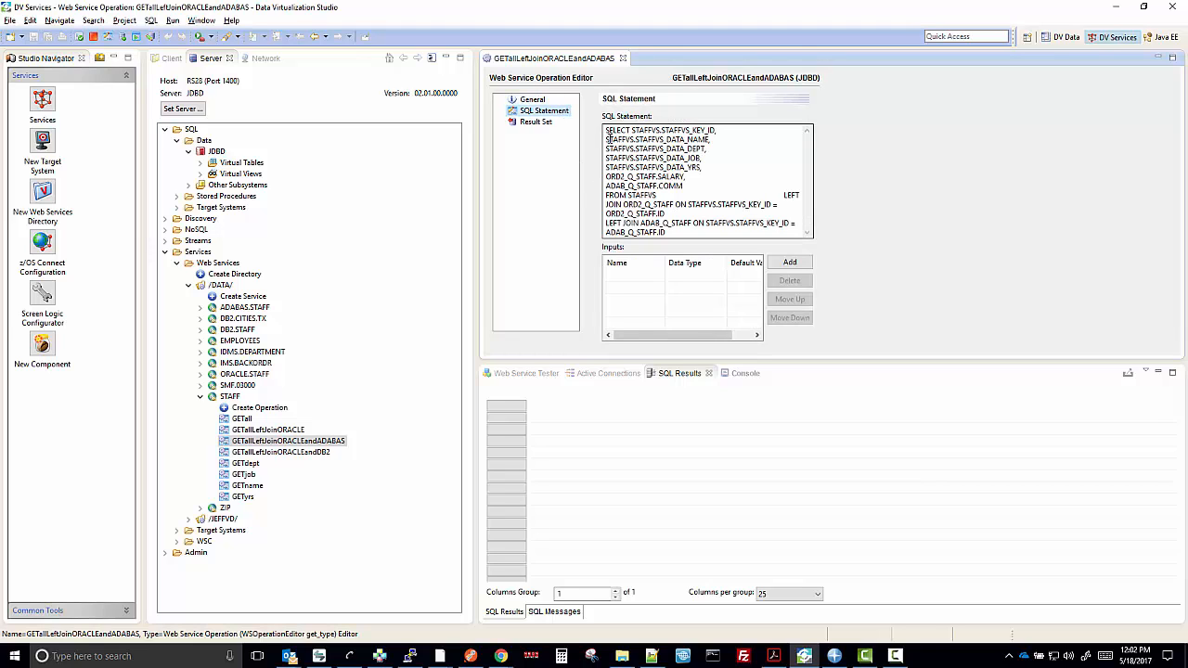
drag(608, 138, 706, 171)
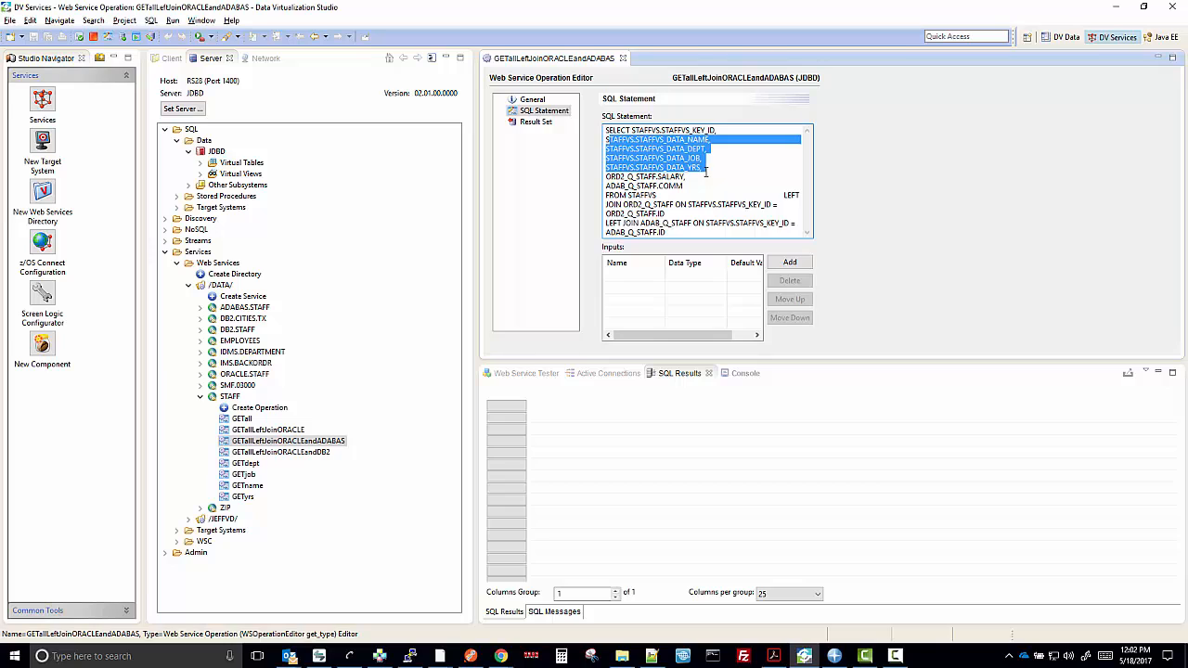
click(606, 175)
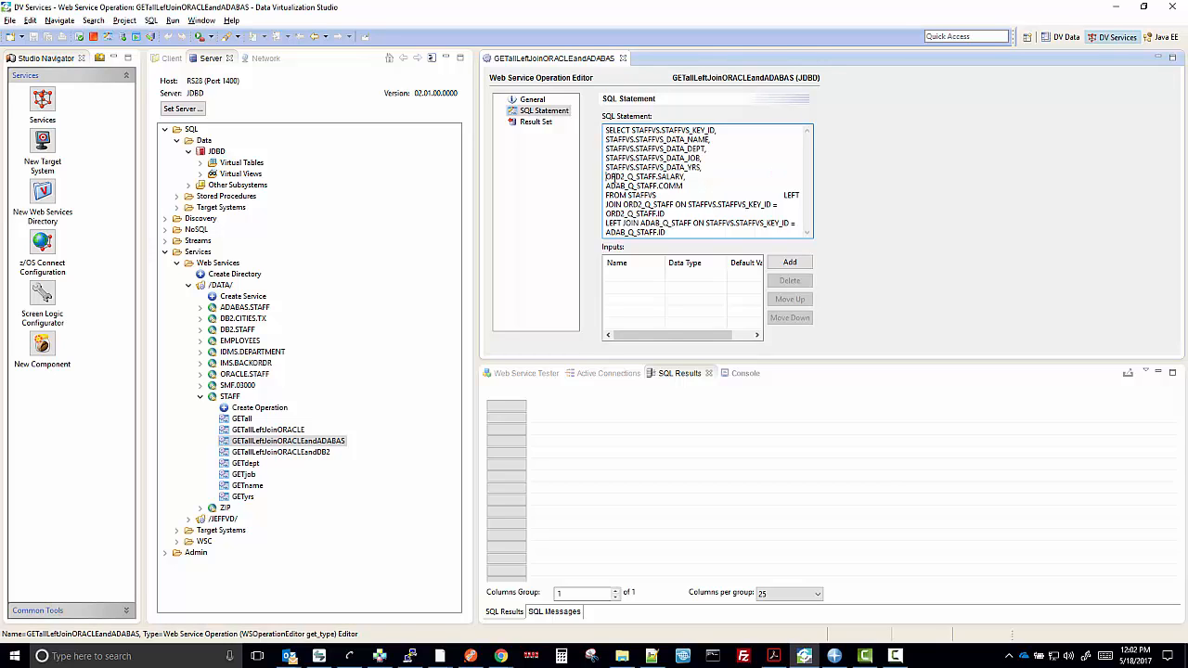
drag(606, 176, 687, 176)
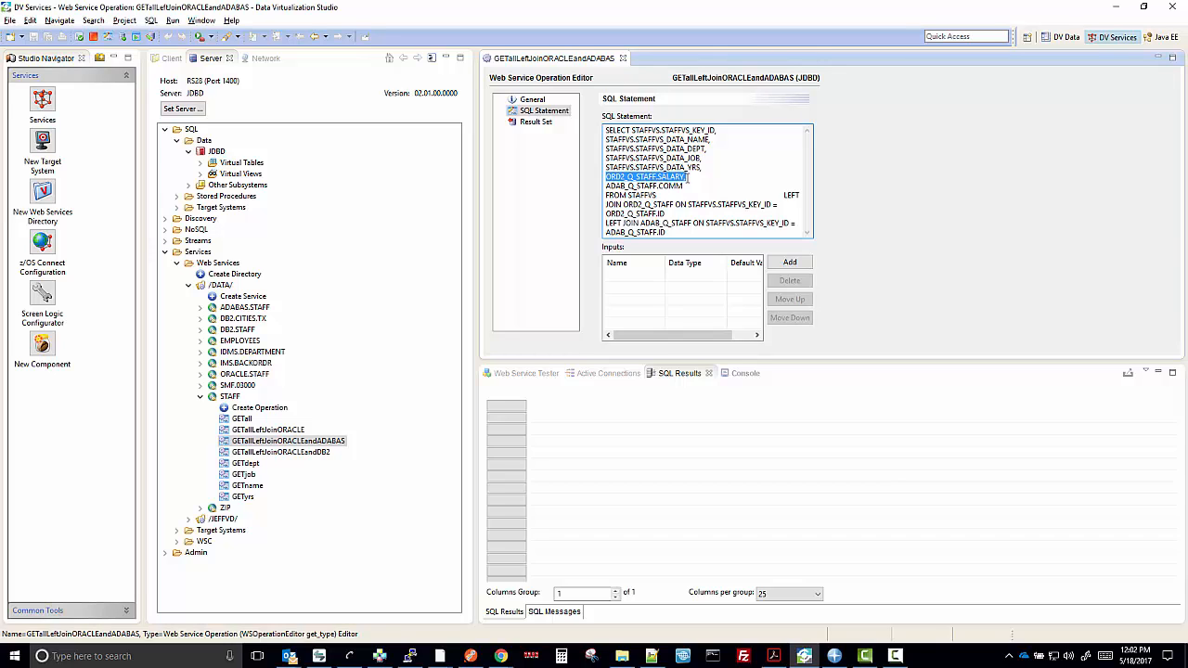
drag(606, 187, 693, 187)
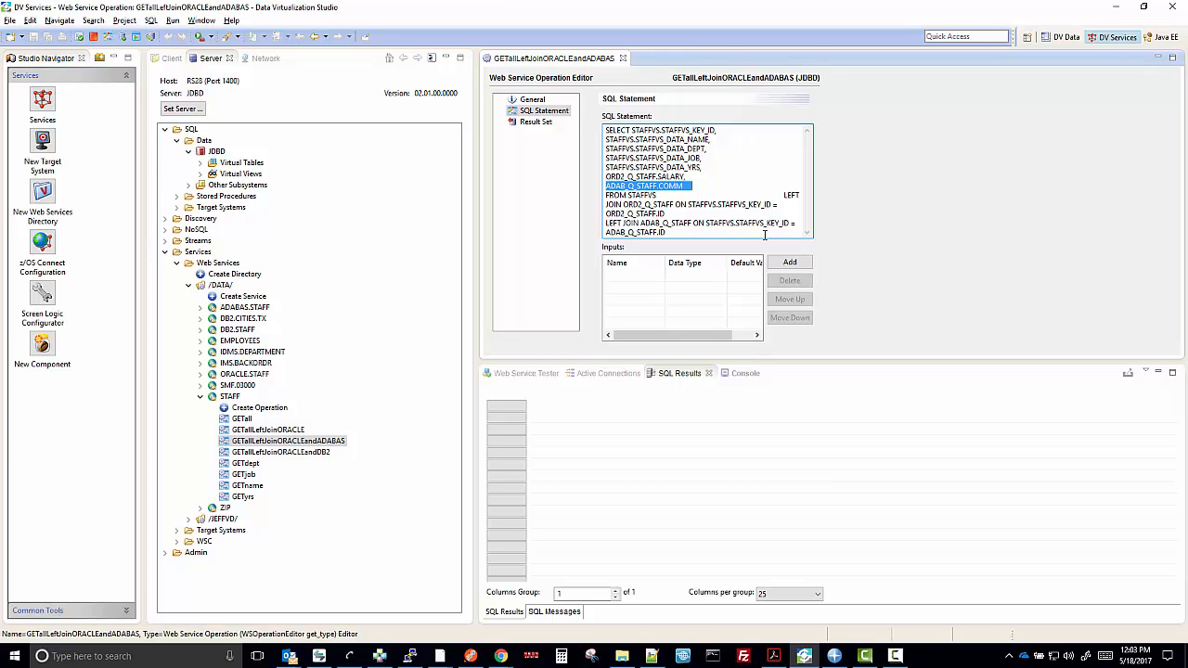
click(623, 59)
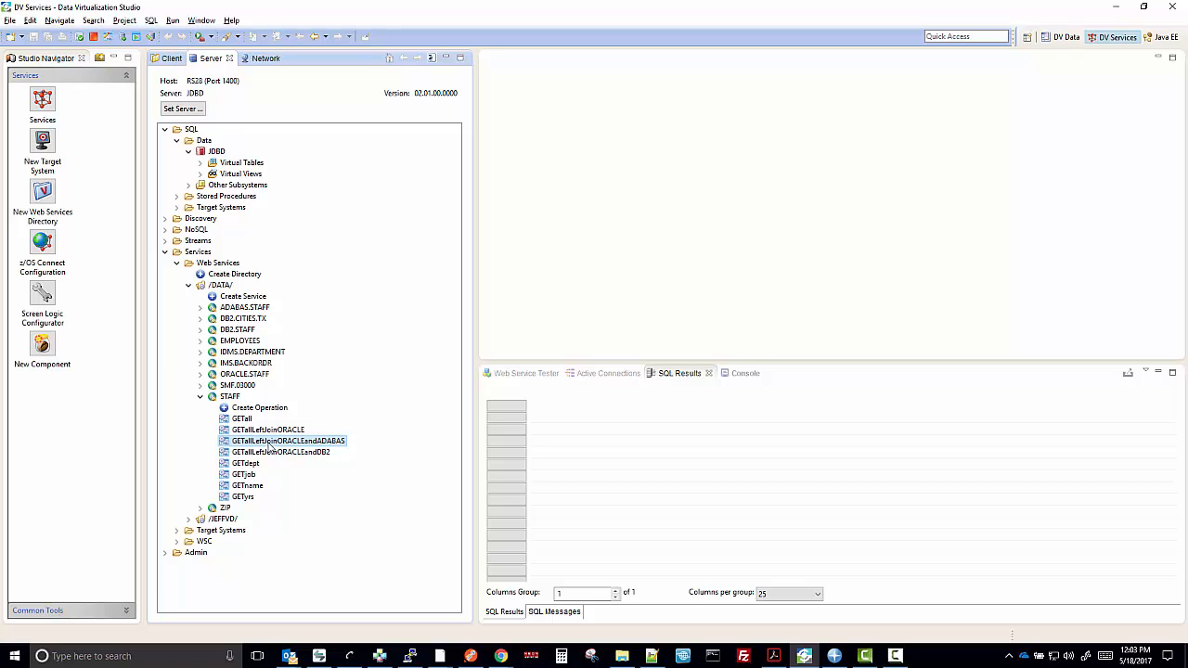
- Expand the STAFFVS virtual table, open its definition and examine its VSAM settings
click(201, 163)
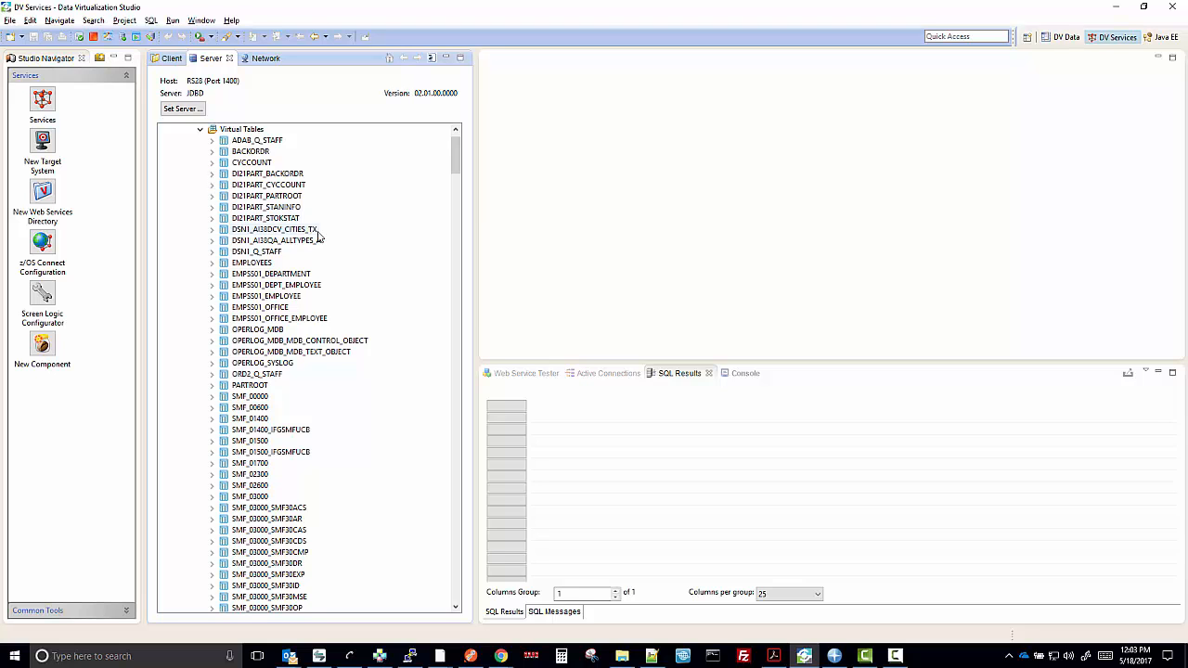
drag(456, 156, 481, 552)
click(212, 408)
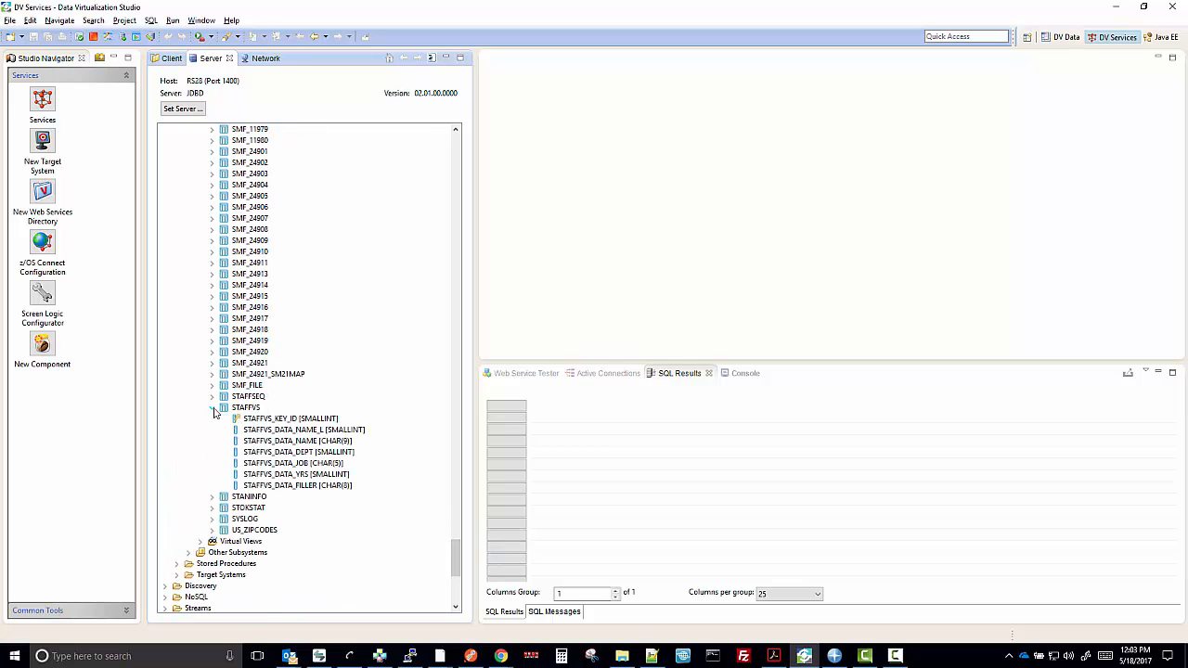
click(240, 411)
right_click(240, 411)
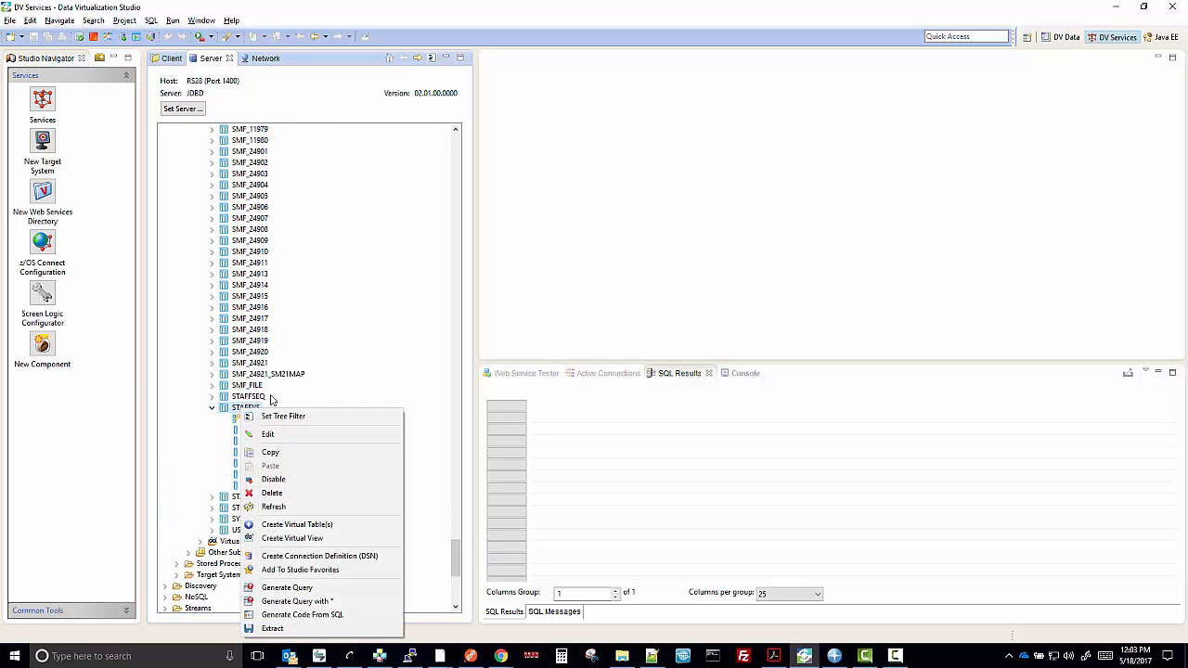
click(285, 435)
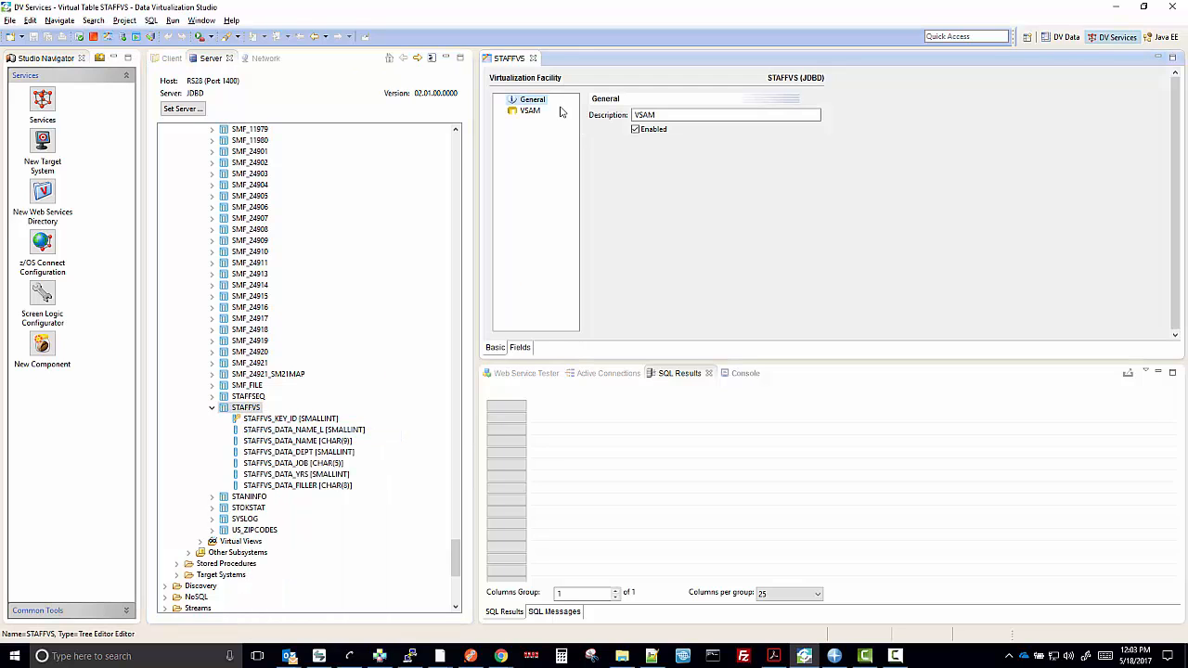
click(533, 111)
- Expand the ORD2_Q_STAFF virtual table, open its definition and check its description
drag(456, 558, 479, 153)
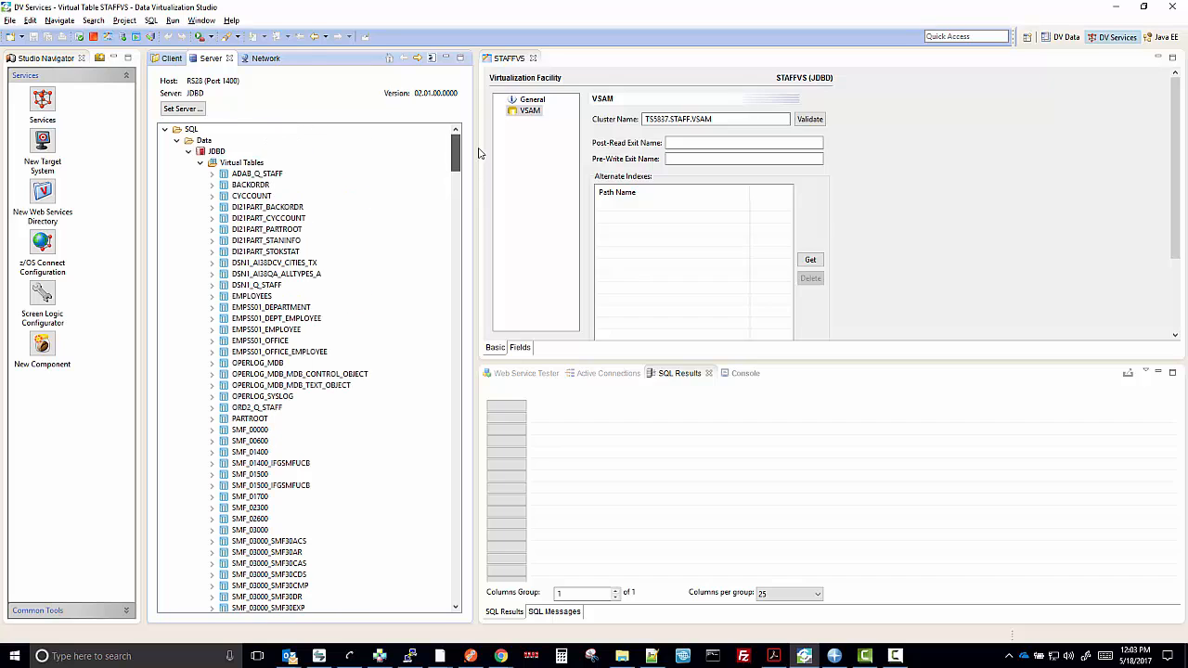
click(222, 411)
right_click(254, 414)
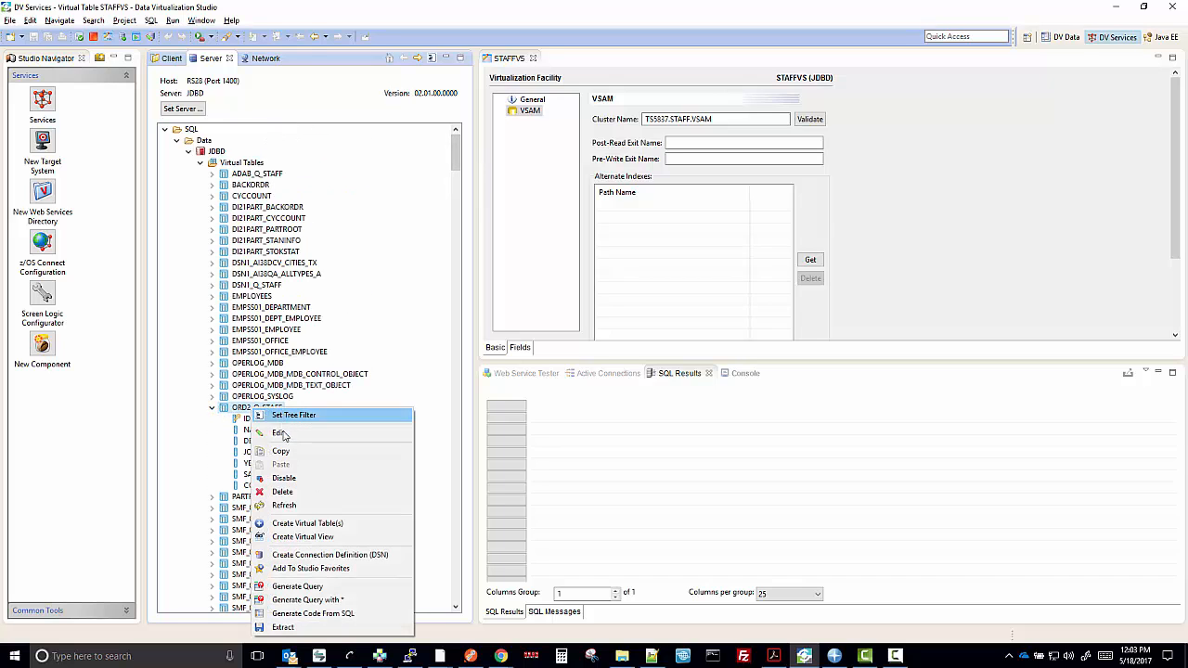
click(279, 433)
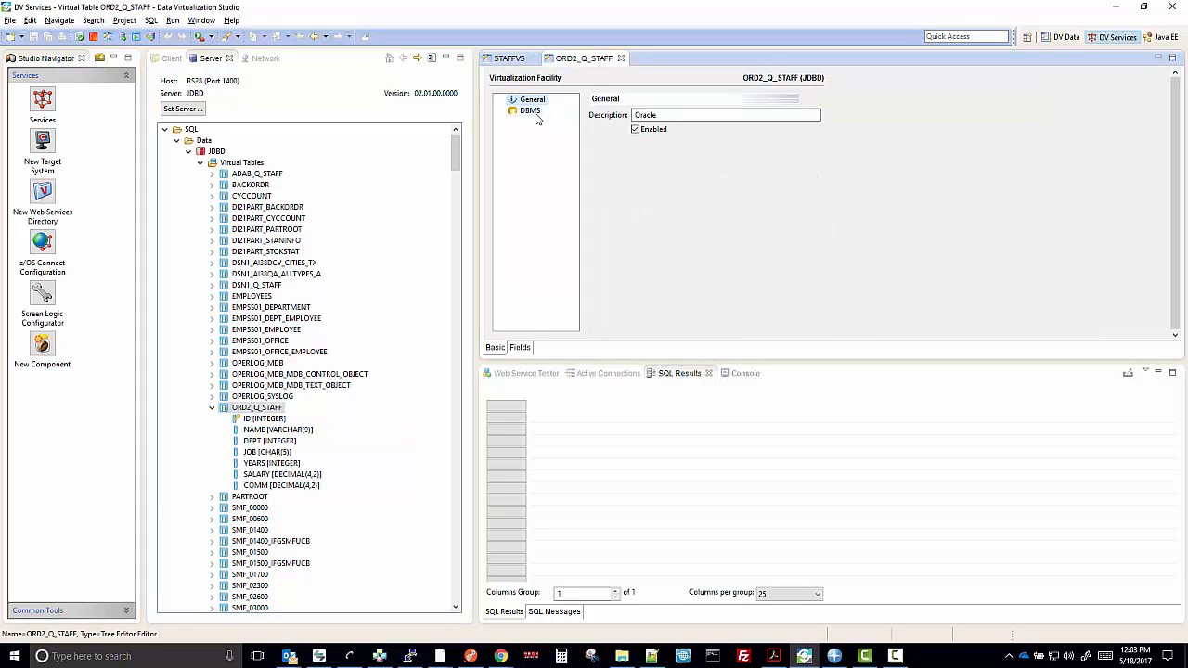
double_click(641, 115)
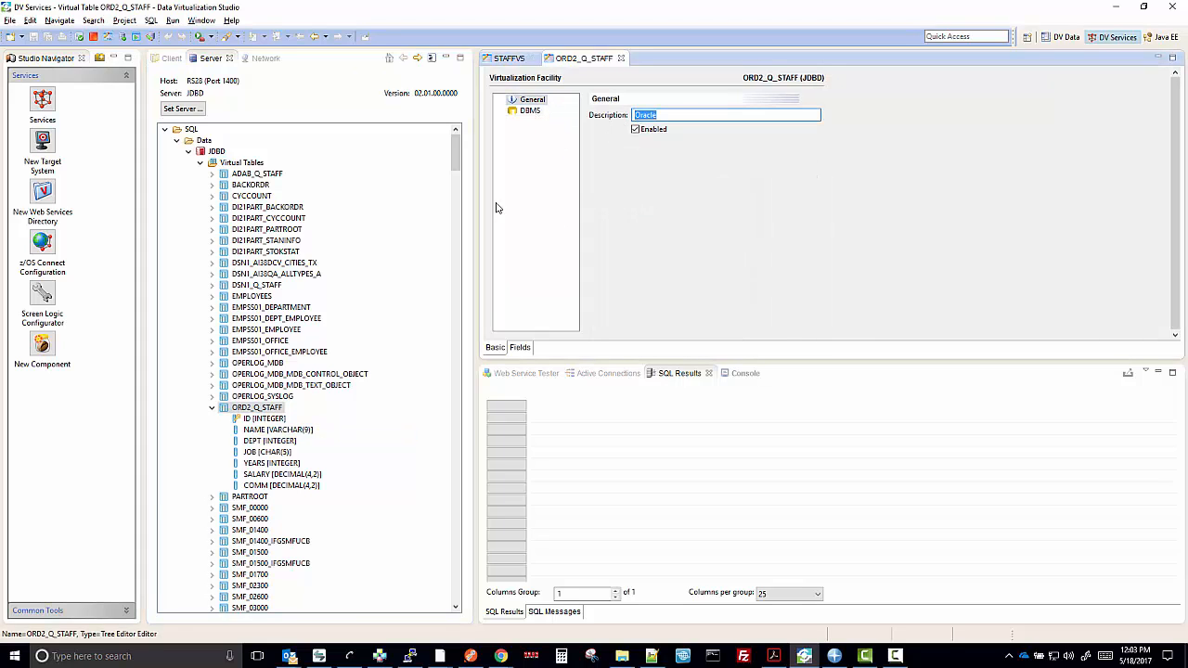
- Expand the ADAB_Q_STAFF virtual table, open its definition and check its description
click(212, 174)
right_click(240, 175)
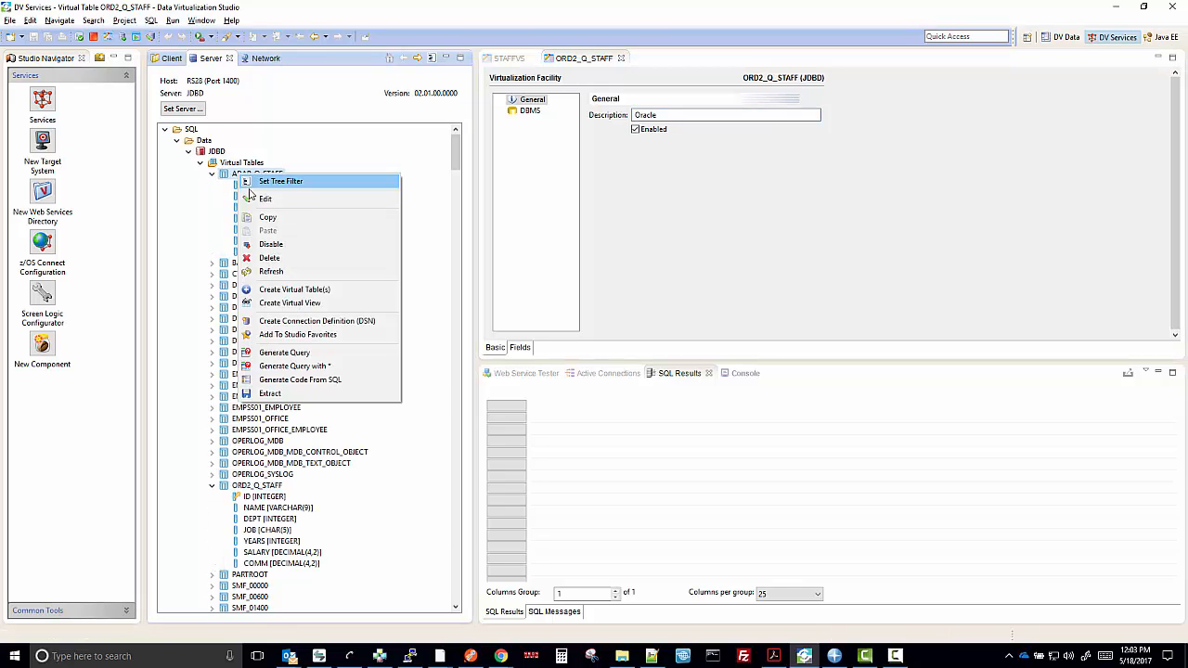
click(267, 200)
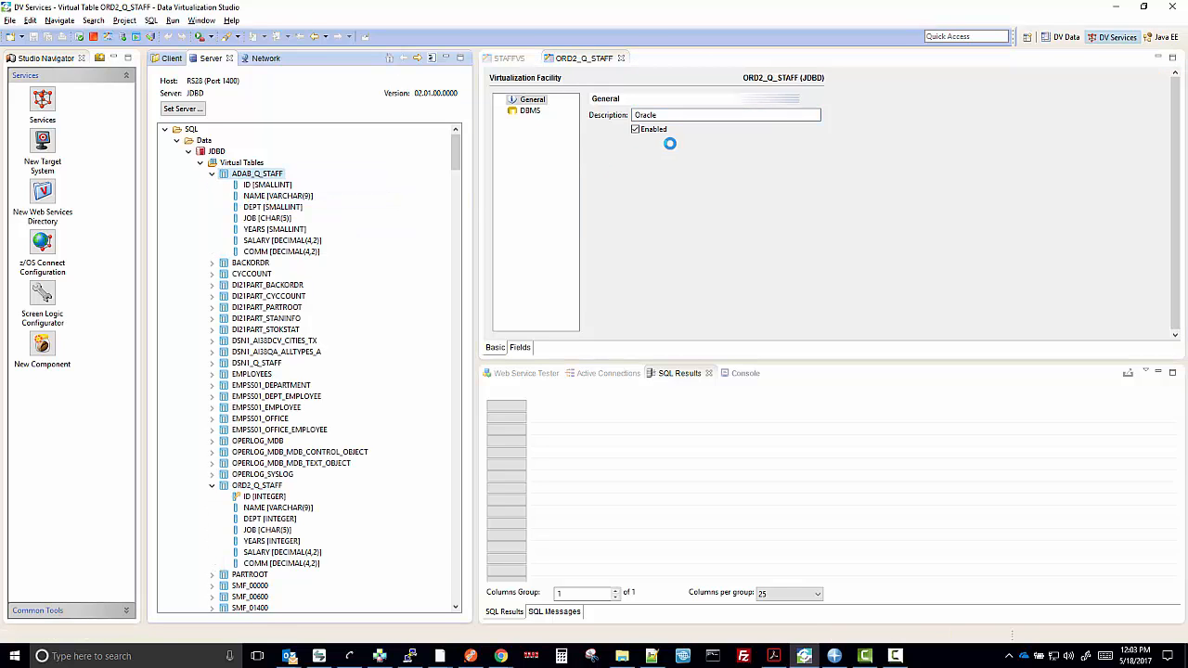
drag(682, 115, 605, 117)
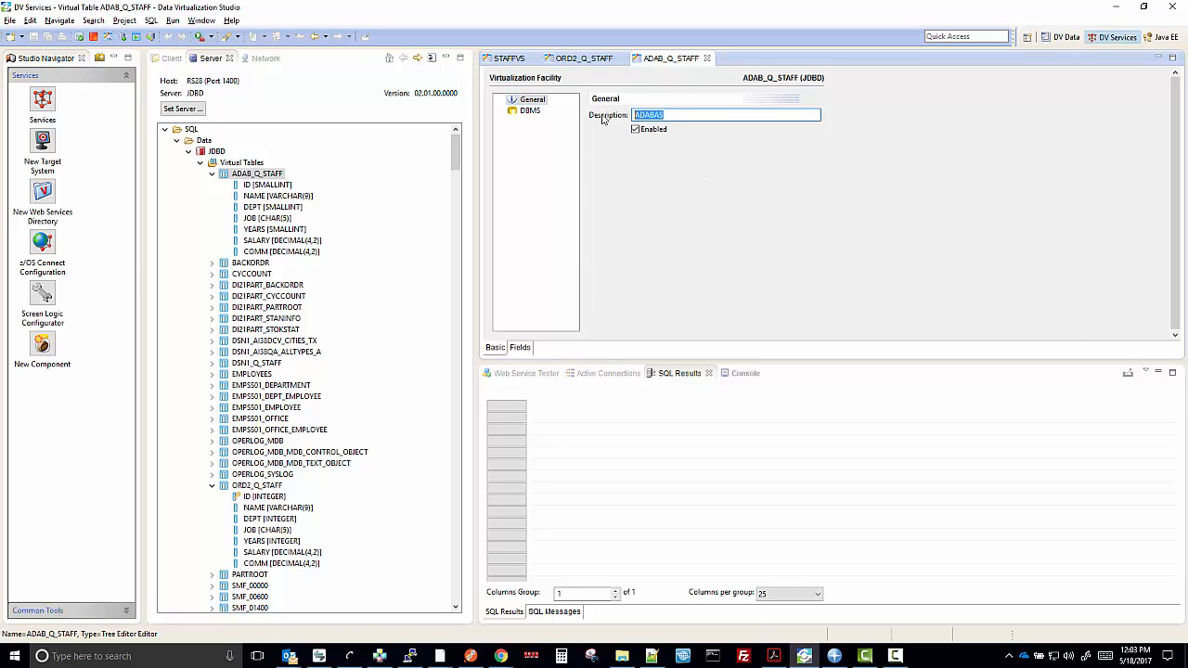
- Look through the SMF virtual tables and return to the operations of the STAFF web service
drag(455, 155, 455, 186)
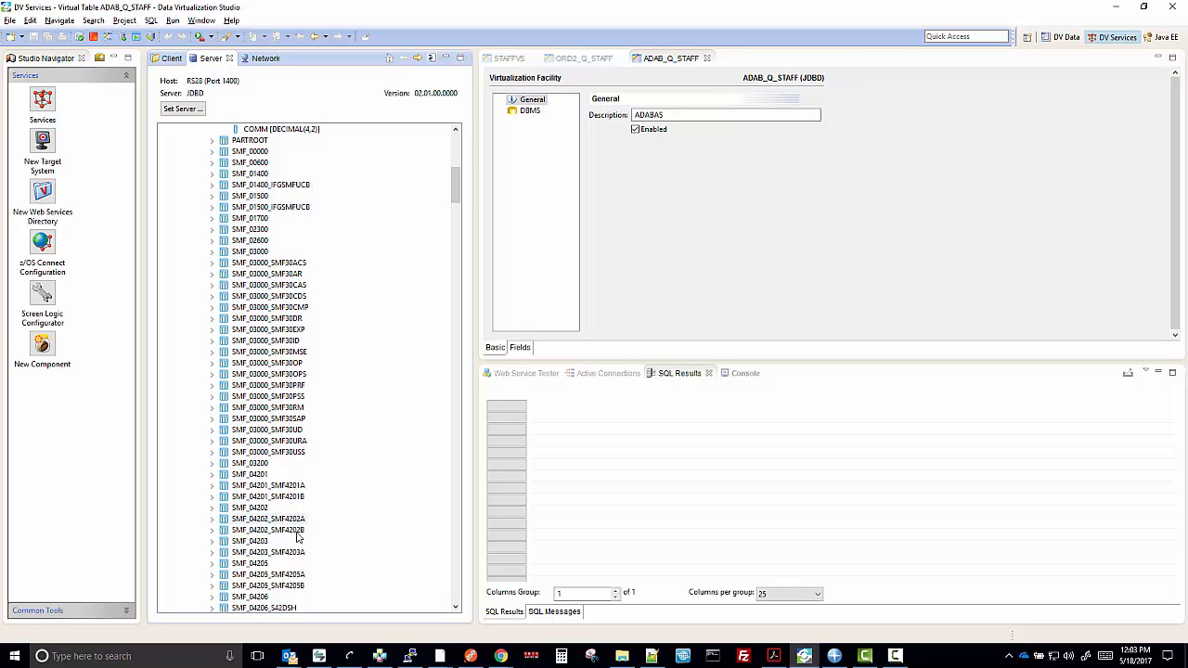
drag(455, 188, 455, 213)
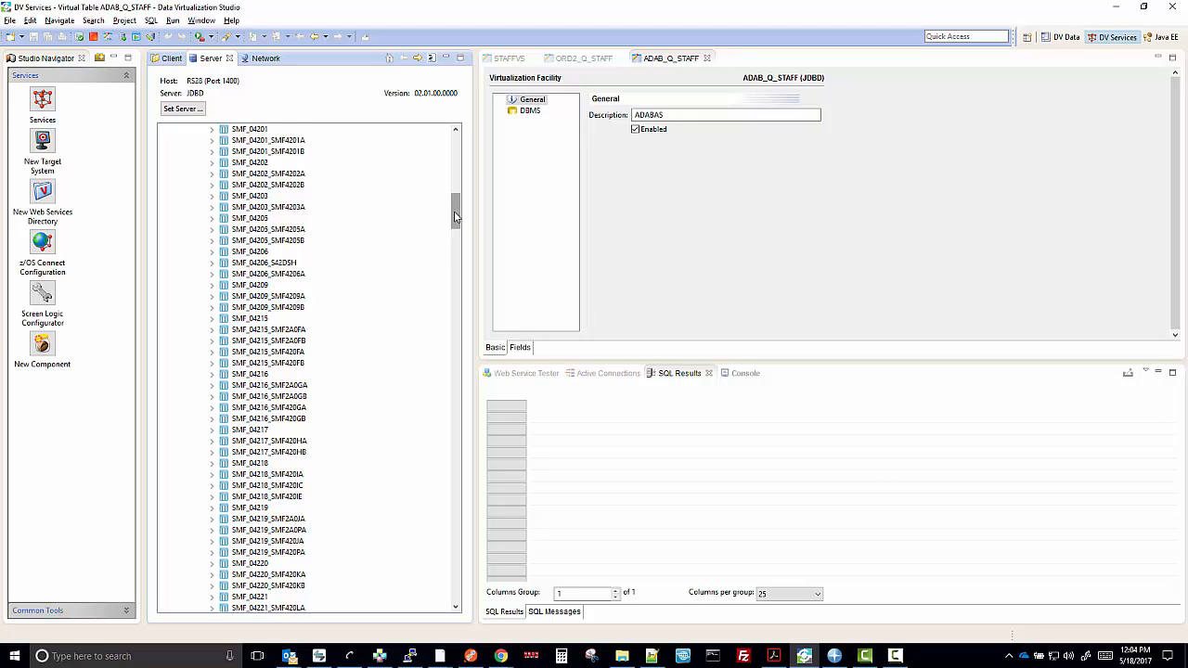
drag(455, 212, 452, 601)
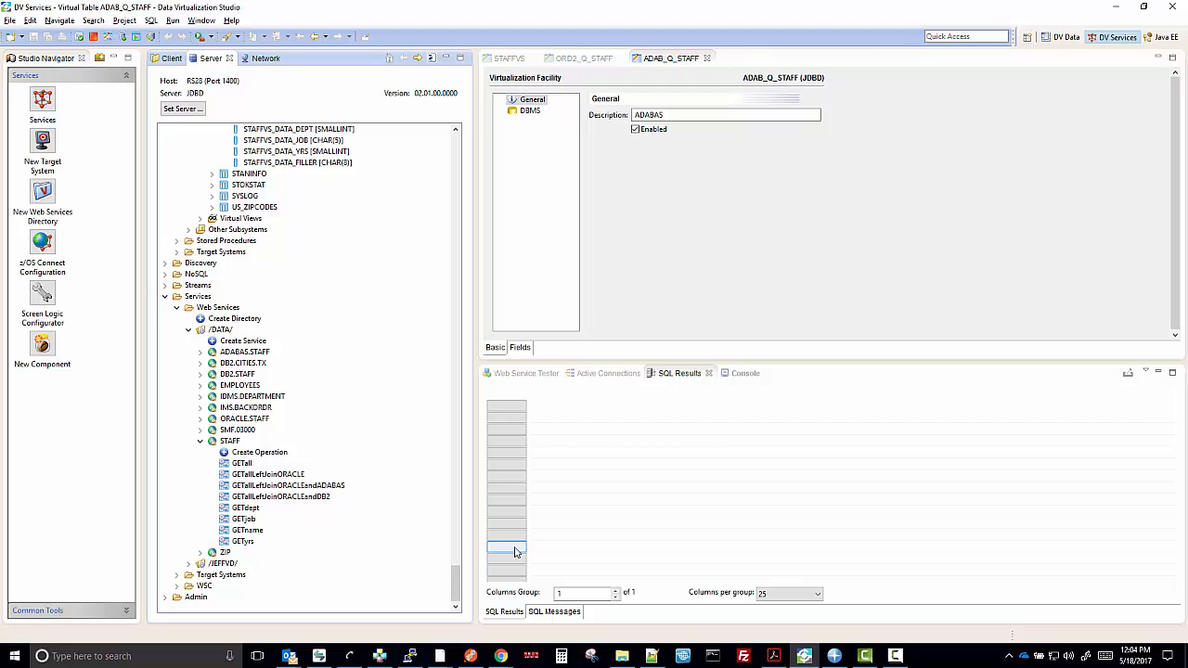
- Switch to BlueZone Mainframe Display and examine the JDBD and JDBDZC jobs in the active job list
click(384, 660)
drag(101, 208, 220, 212)
drag(103, 232, 222, 238)
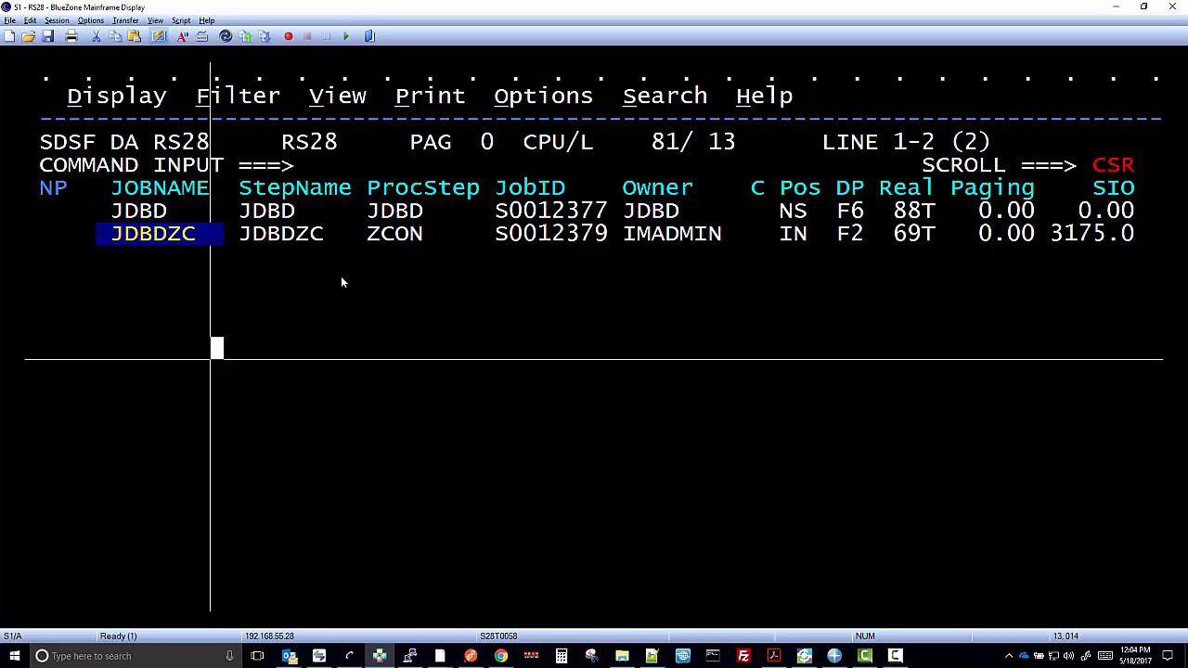
- Back in Data Virtualization Studio, execute GETallLeftJoinORACLEandADABAS as a z/OS Connect REST query in the web browser
click(811, 659)
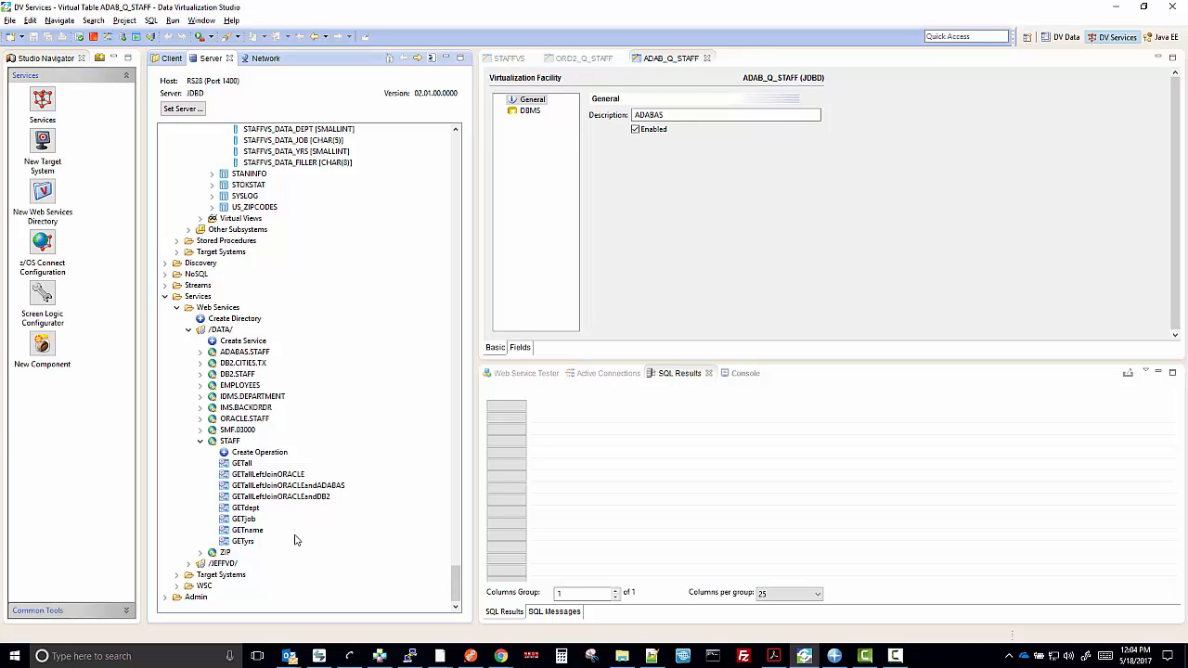
click(277, 488)
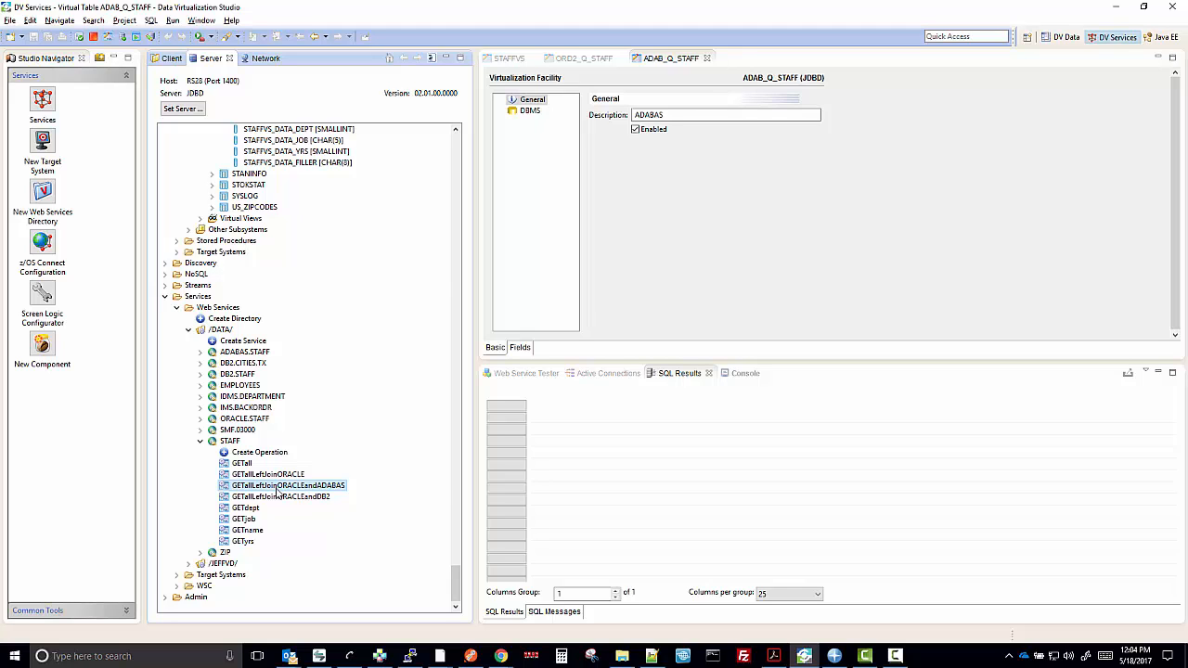
right_click(277, 489)
mouse_move(330, 481)
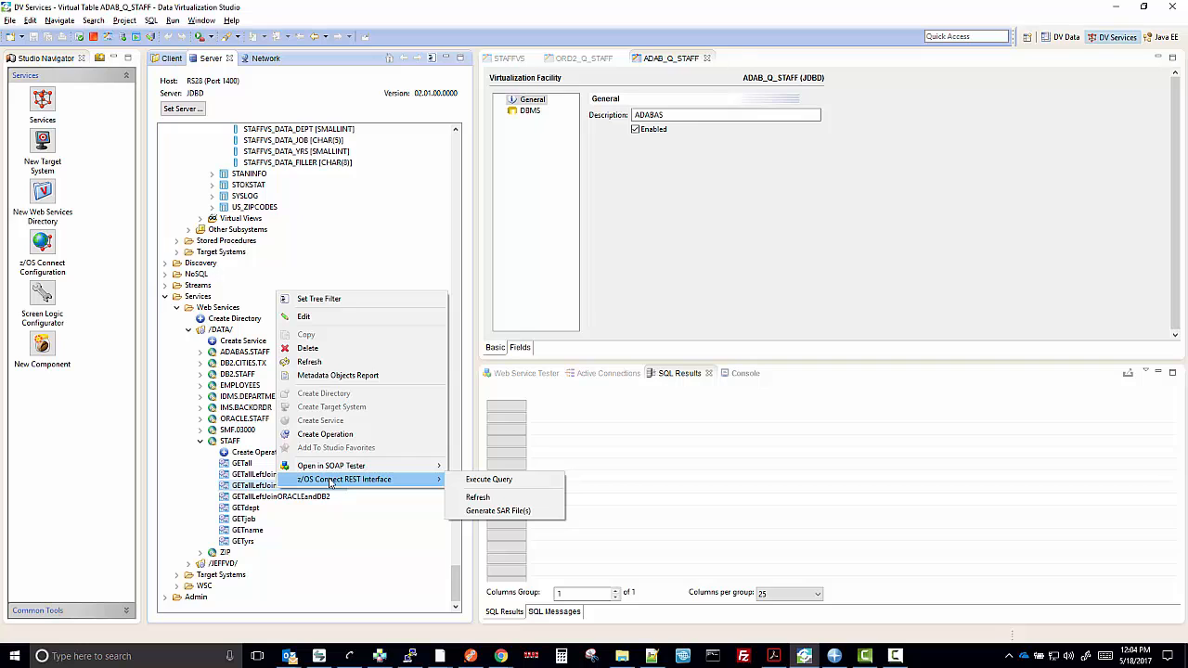
click(482, 482)
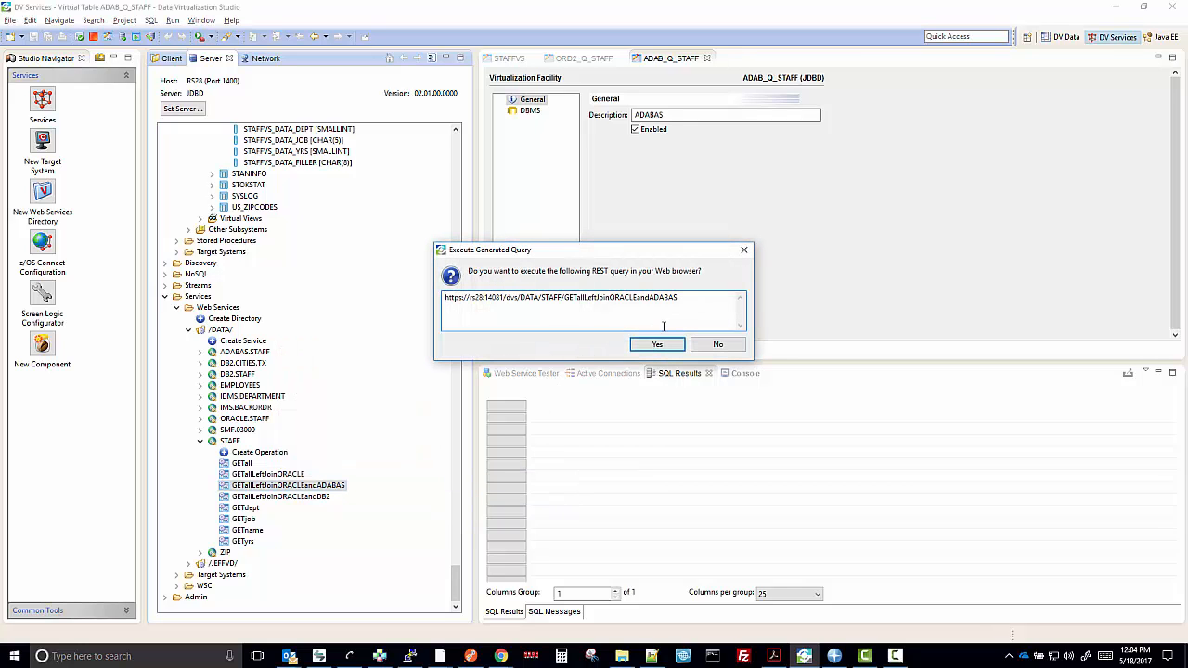
drag(629, 298, 432, 298)
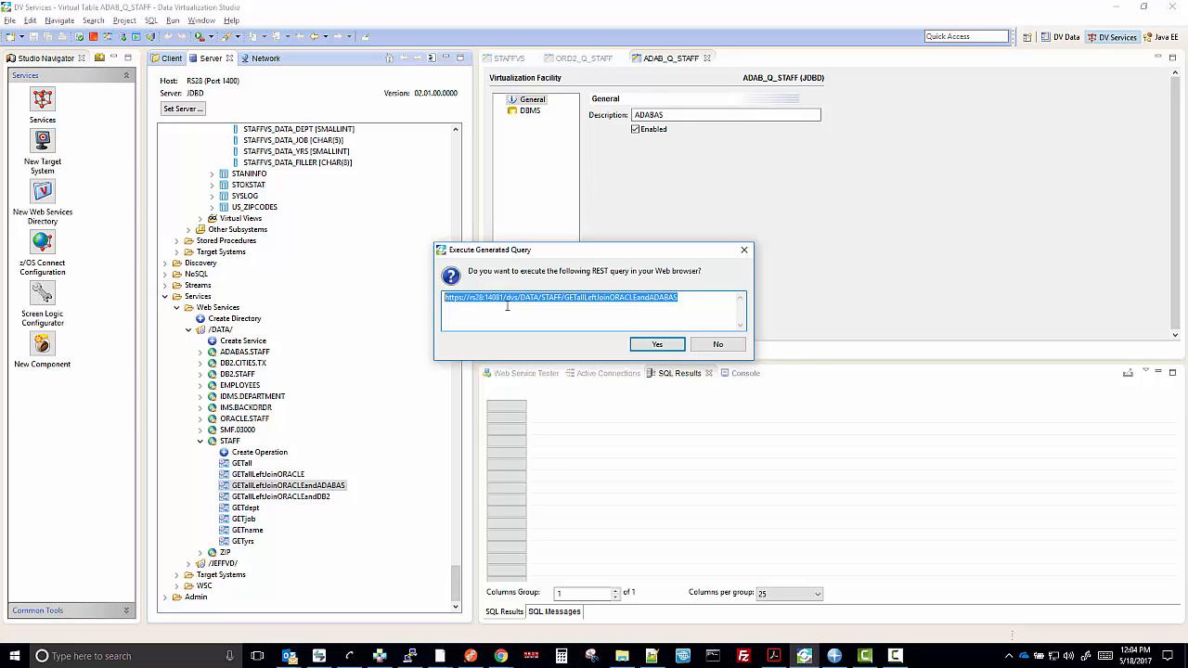
click(657, 346)
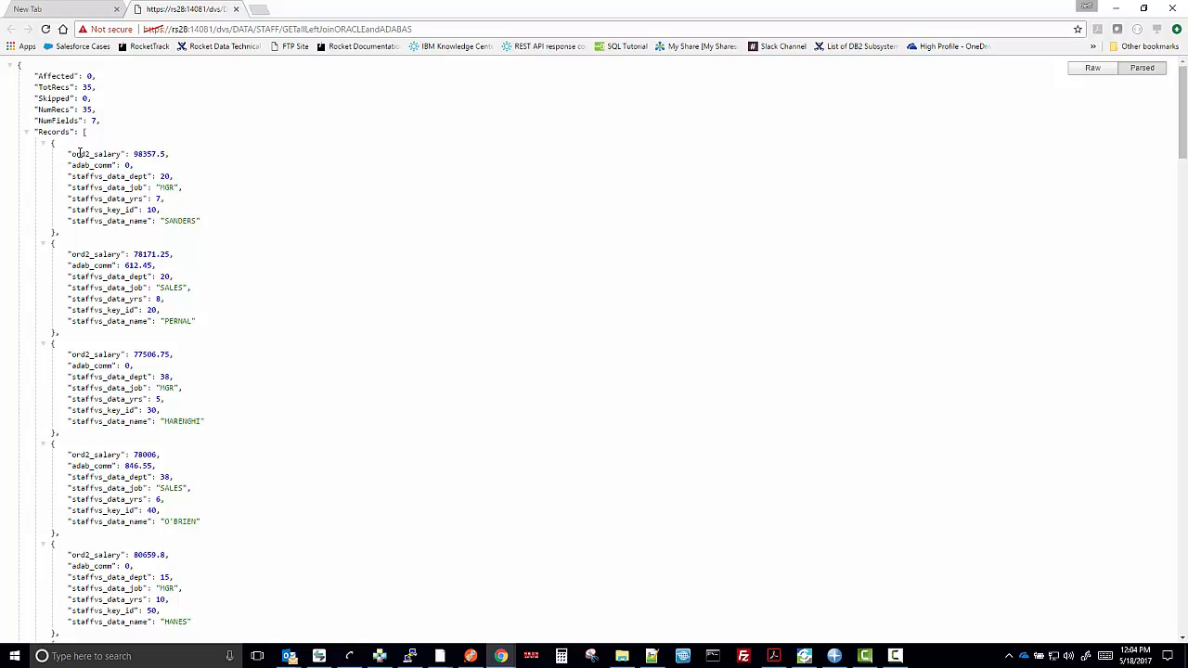
- Examine the ord2_salary, adab_comm and staffvs fields in the first two JSON records
drag(68, 154, 173, 152)
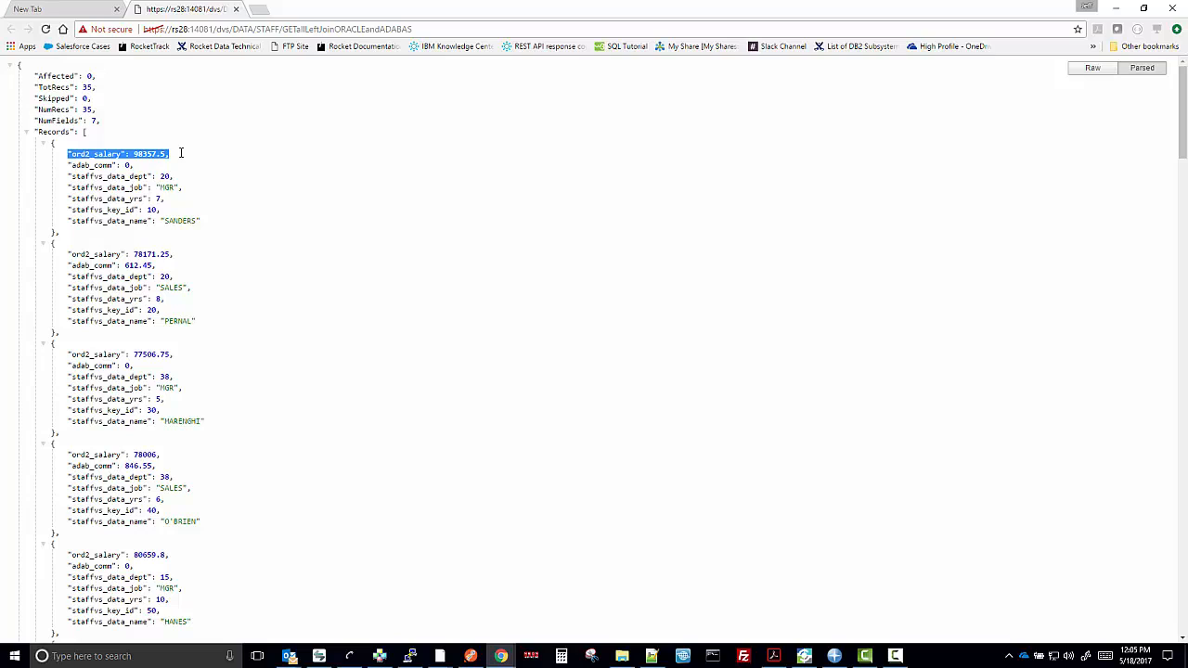
drag(68, 165, 139, 167)
drag(67, 176, 194, 220)
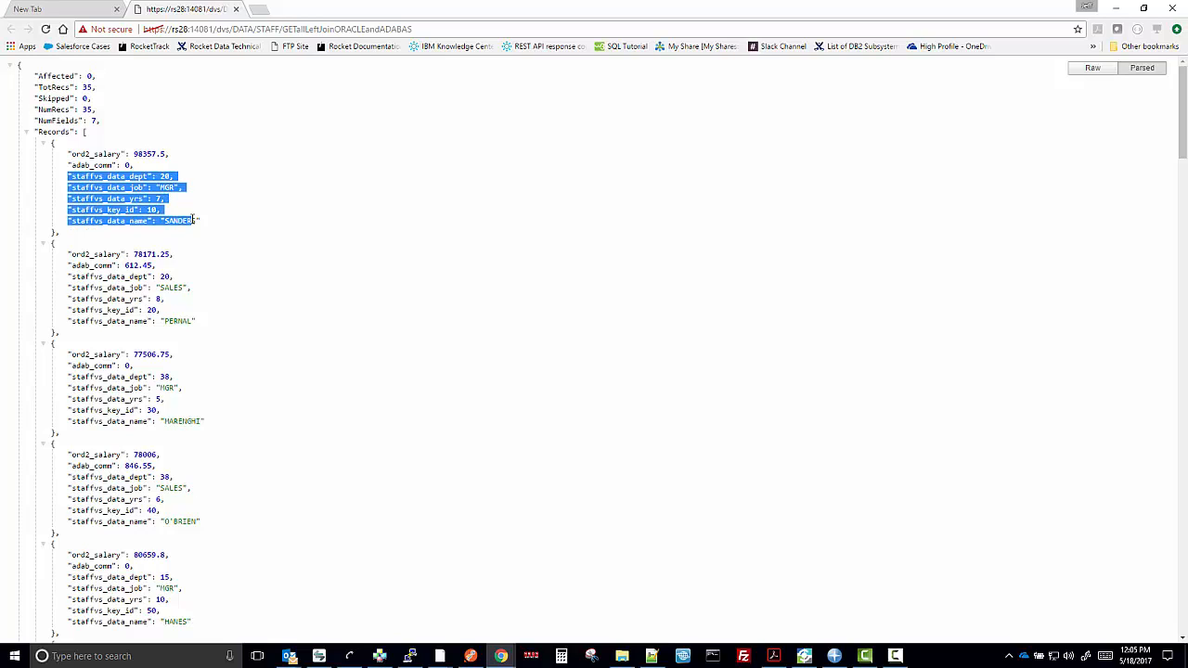
drag(69, 265, 146, 277)
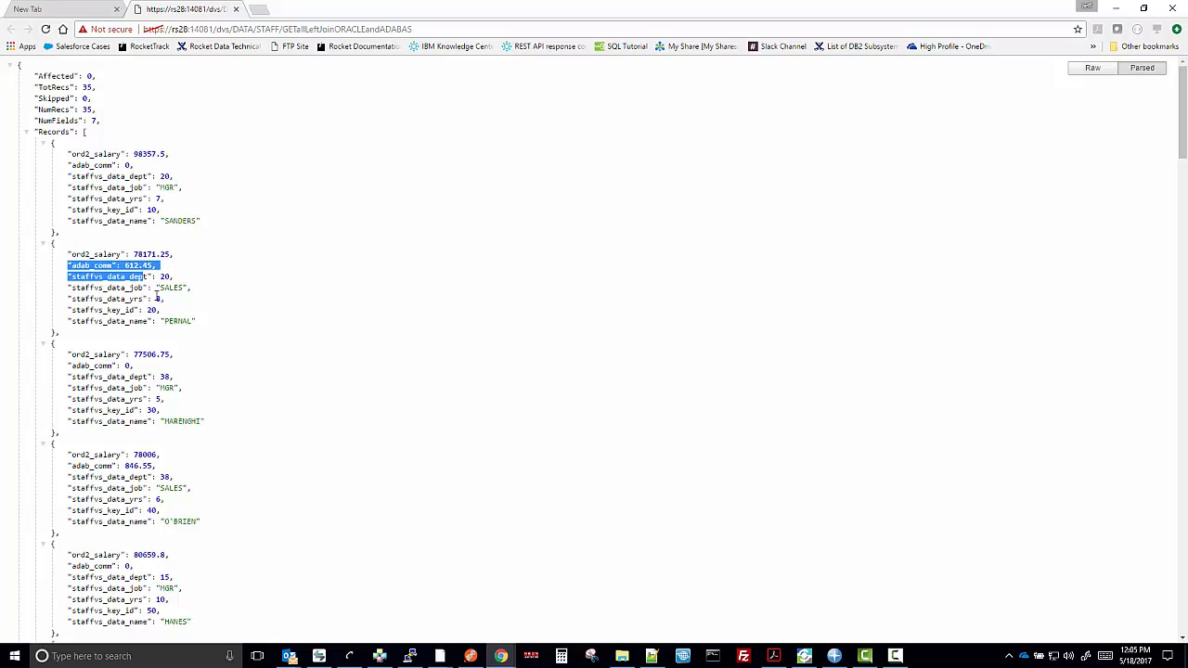
- Switch to Data Virtualization Studio, generate the z/OS Connect SAR file for GETallLeftJoinORACLEandADABAS and check its file location in the console
click(804, 657)
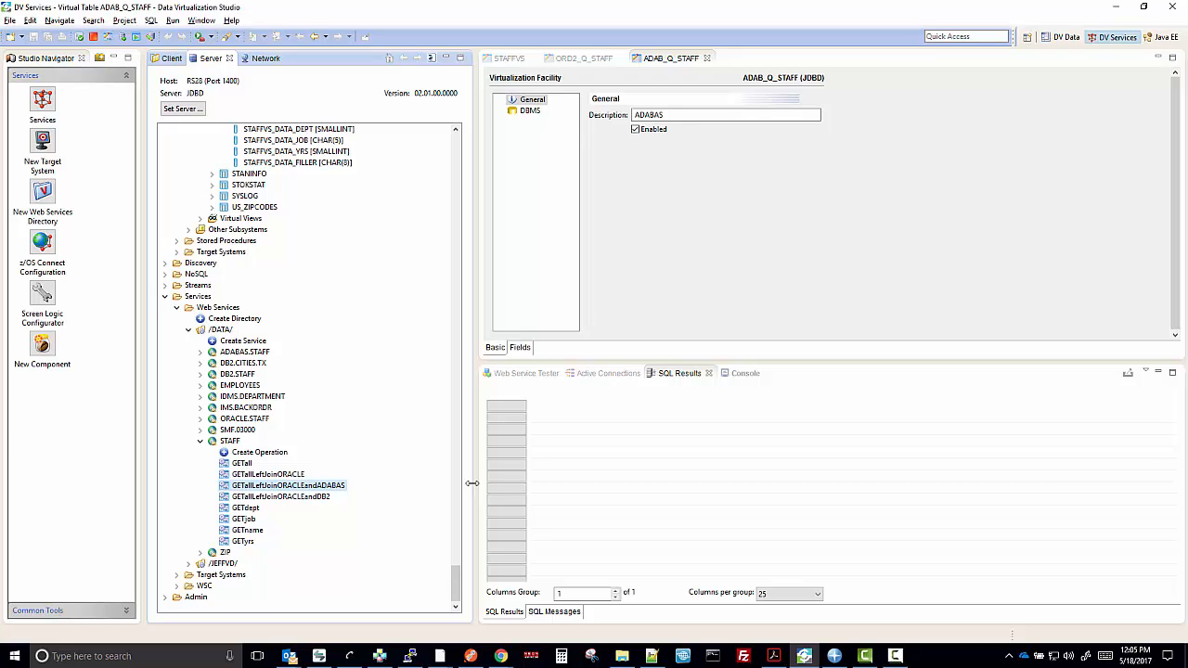
right_click(318, 489)
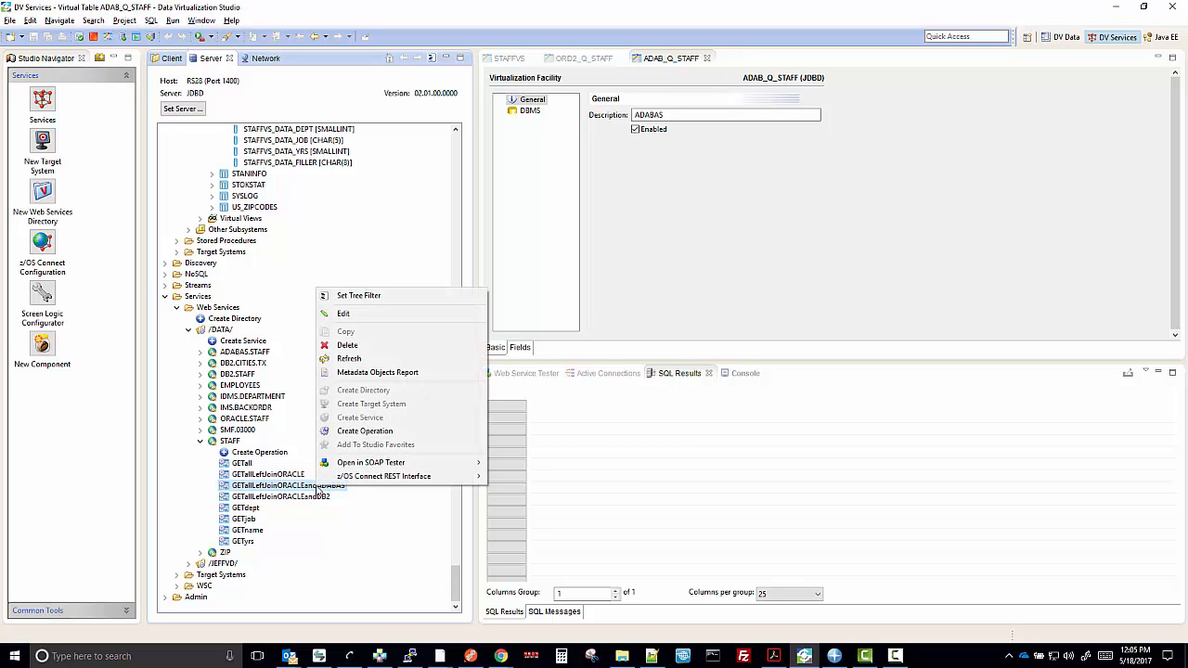
mouse_move(357, 476)
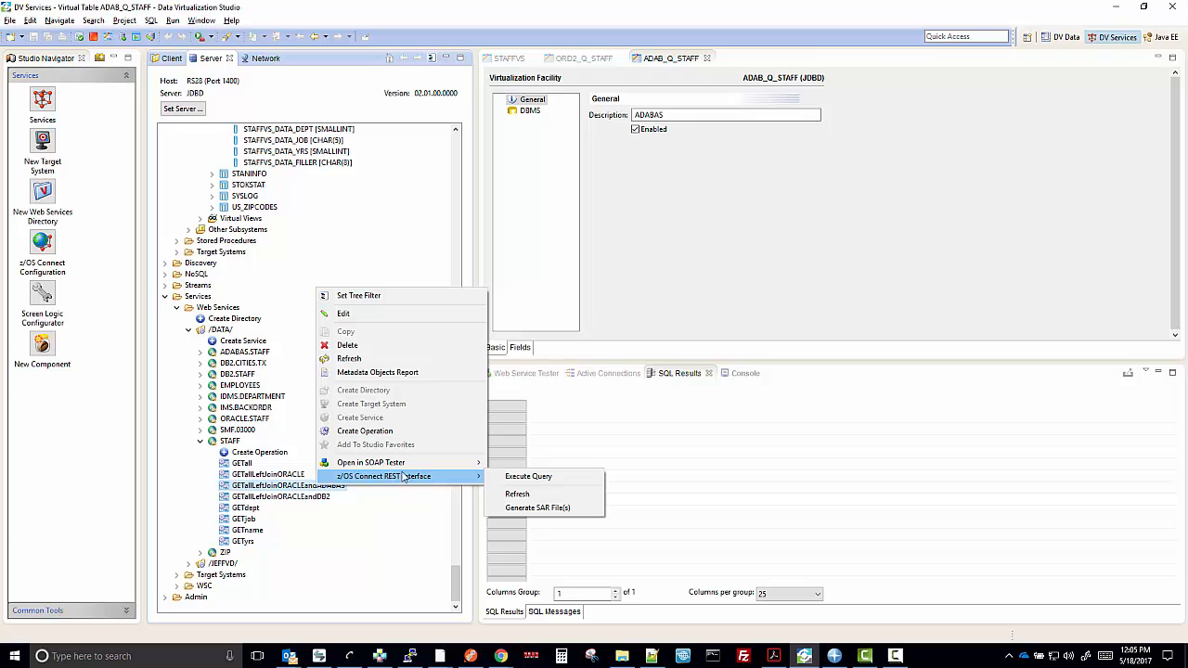
click(535, 508)
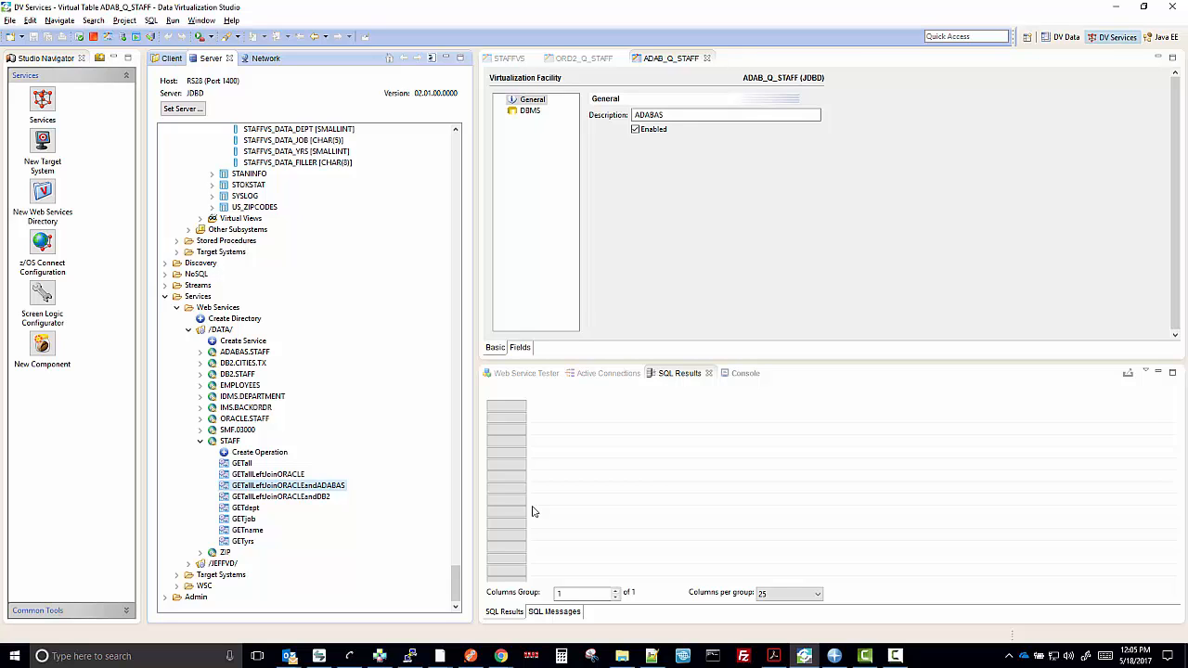
click(734, 373)
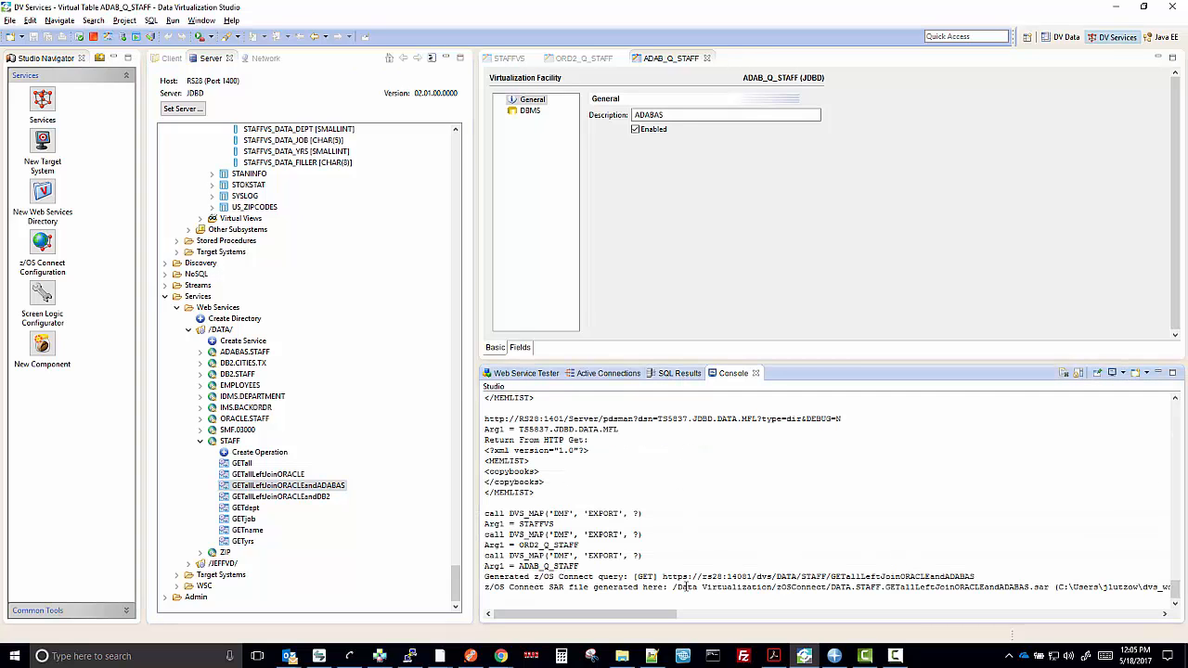
drag(494, 586, 819, 592)
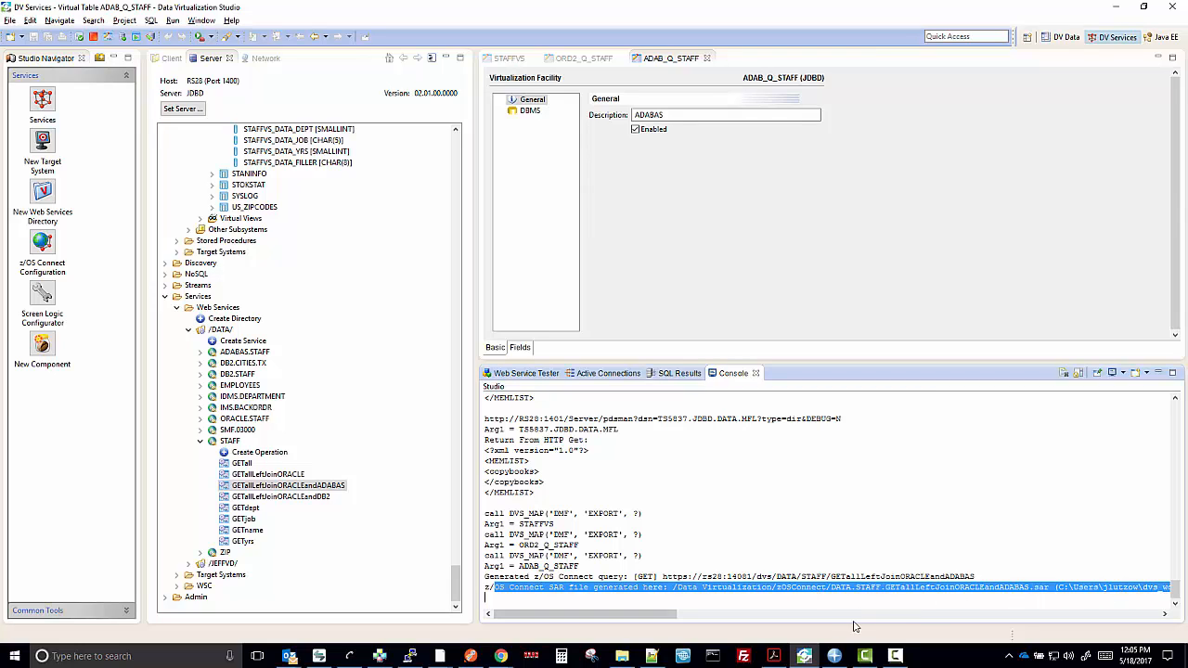
- Switch to IBM Data Studio and create a z/OS Connect EE API project named Staff with the default API name and base path
click(834, 657)
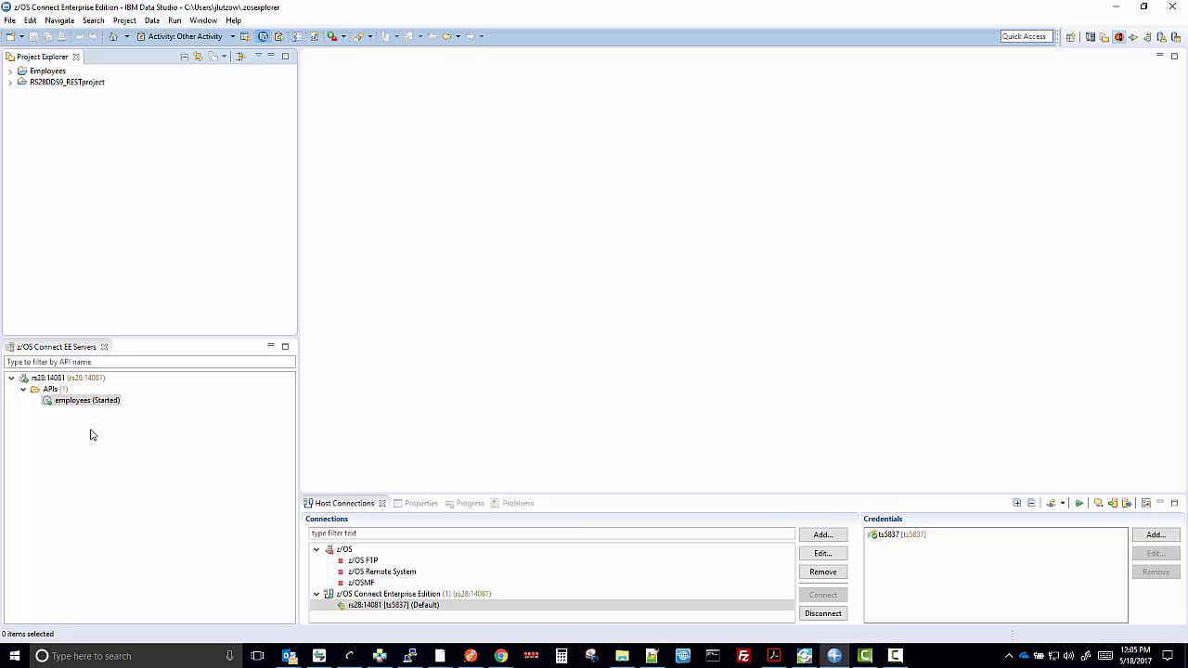
click(11, 24)
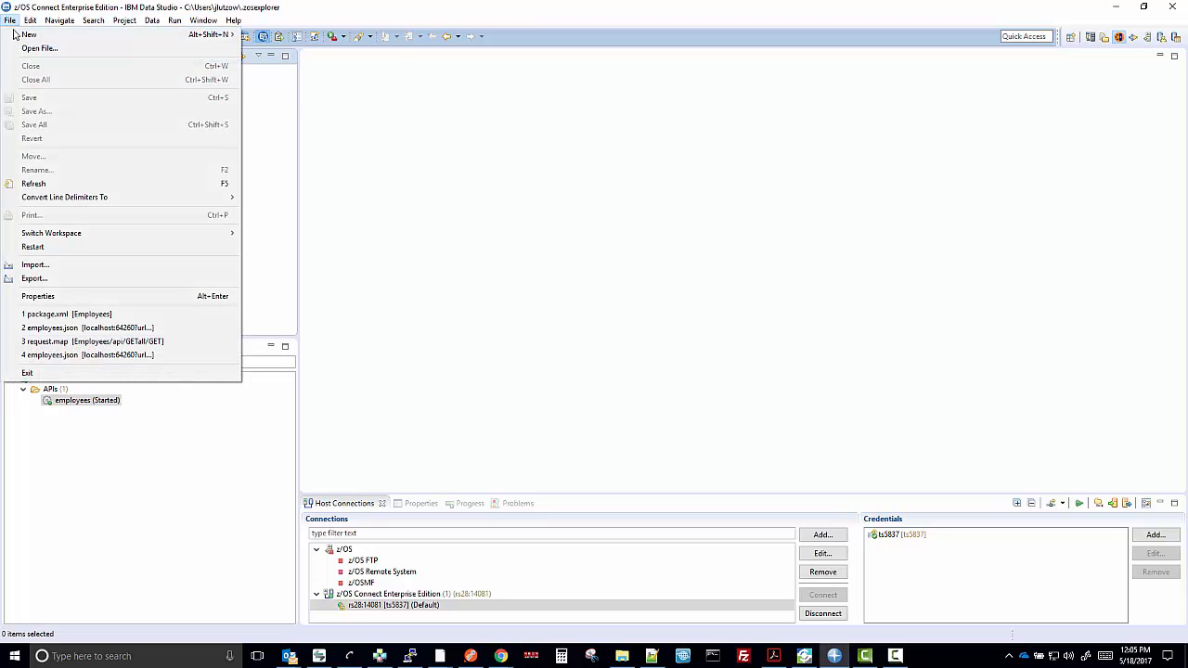
mouse_move(29, 35)
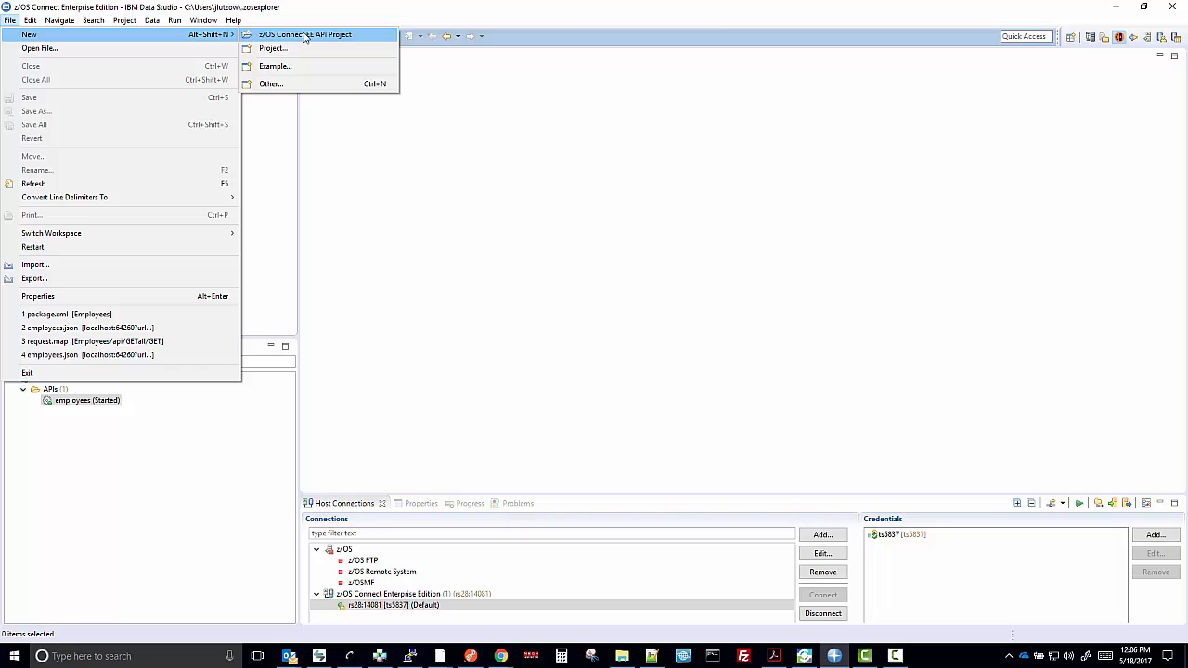
click(312, 38)
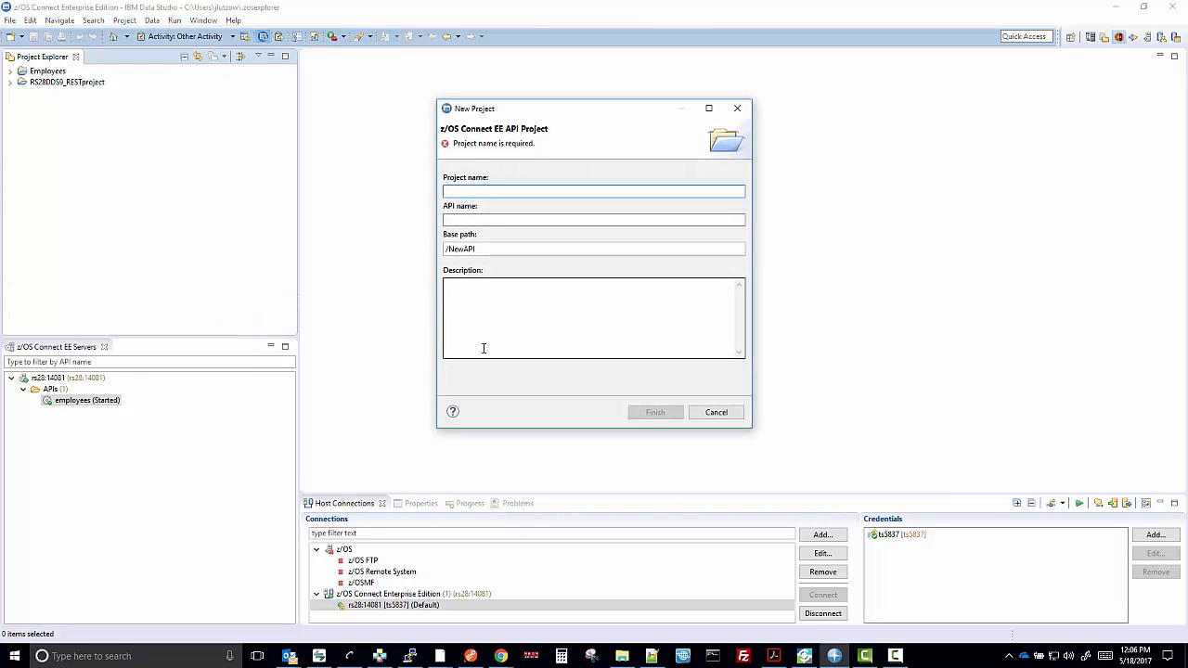
text(Staff)
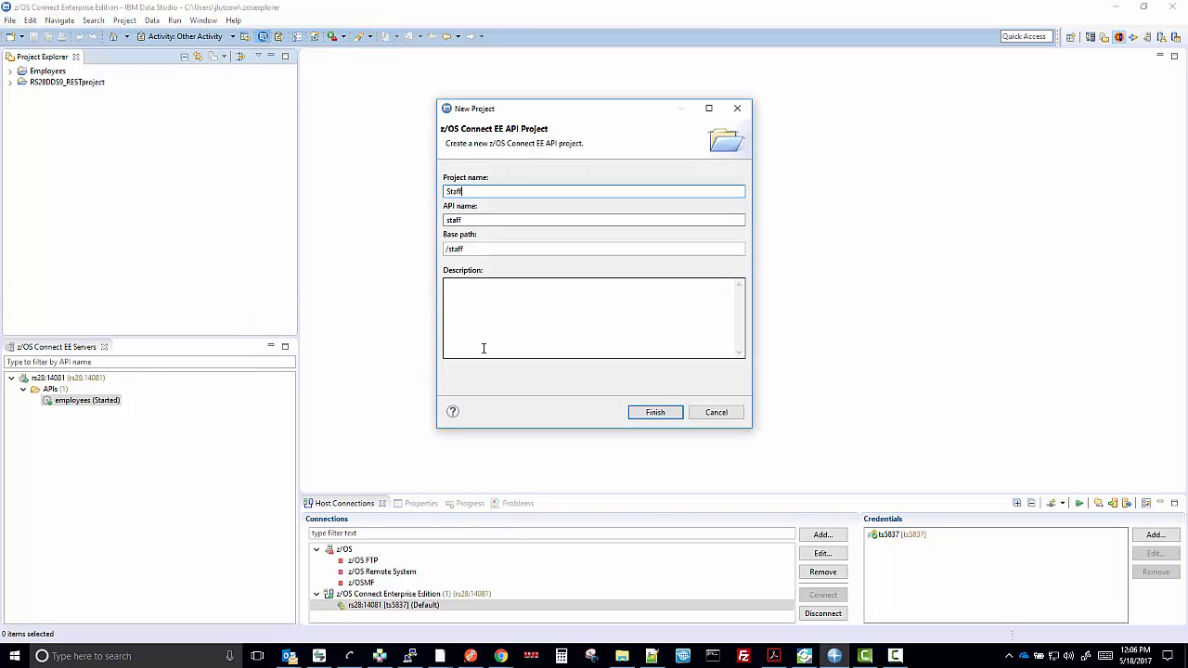
click(655, 412)
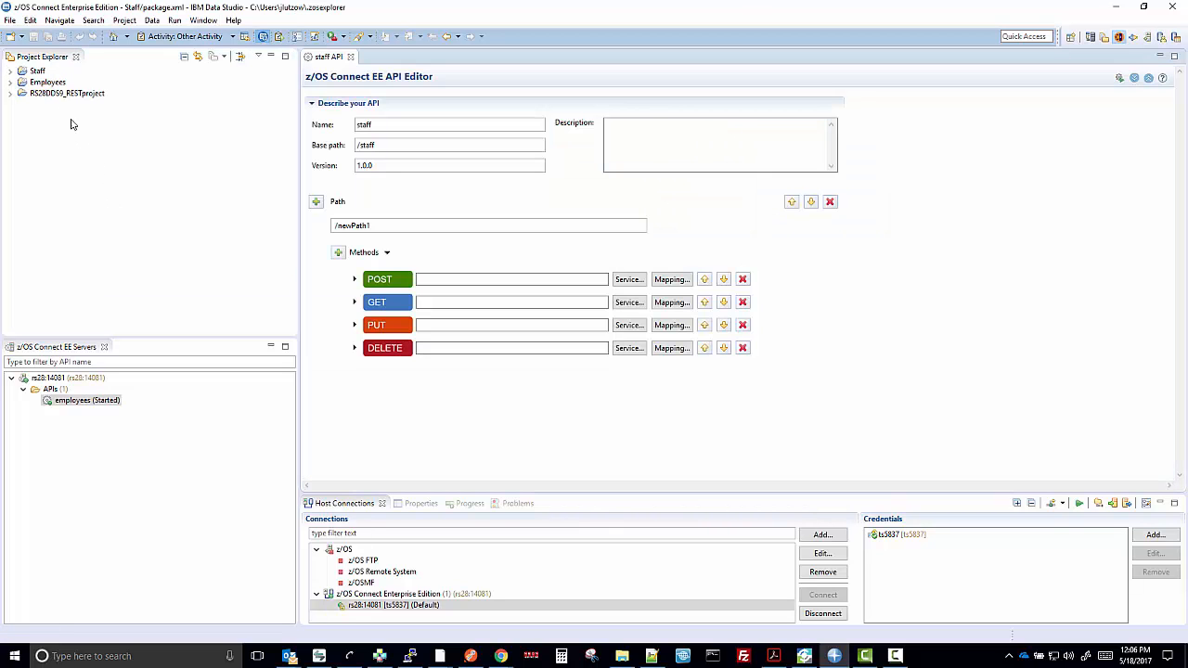
- Import the service archive DATA.STAFF.GETallLeftJoinORACLEandADABAS.sar from the file system into the Staff project
right_click(37, 72)
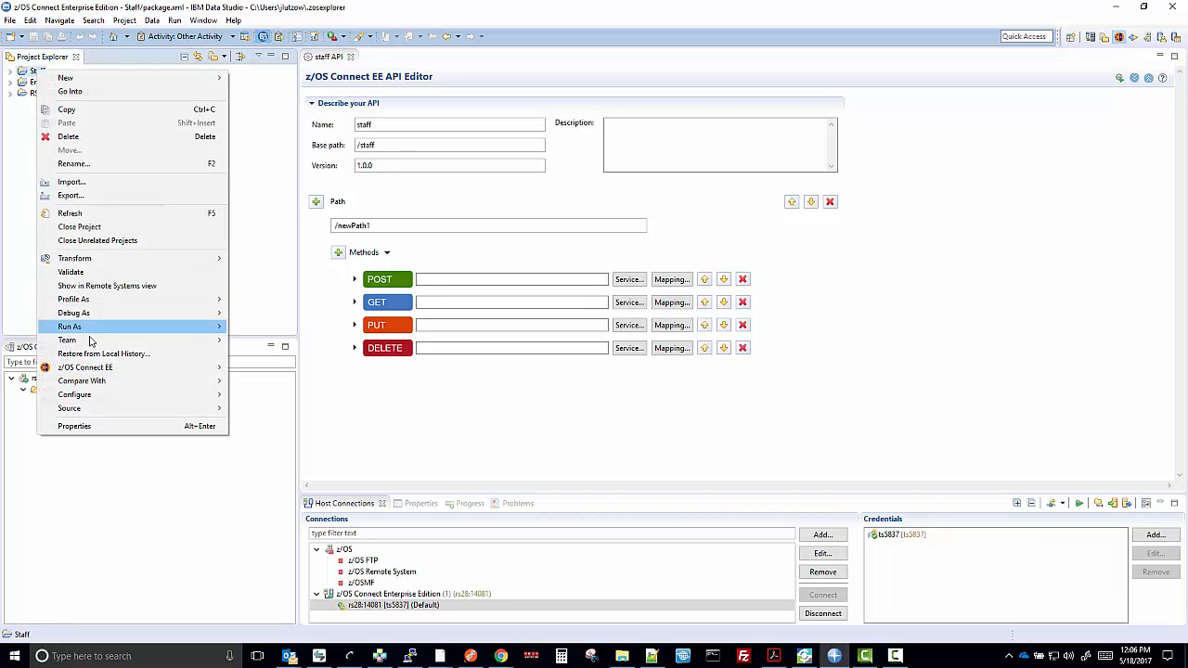
mouse_move(105, 372)
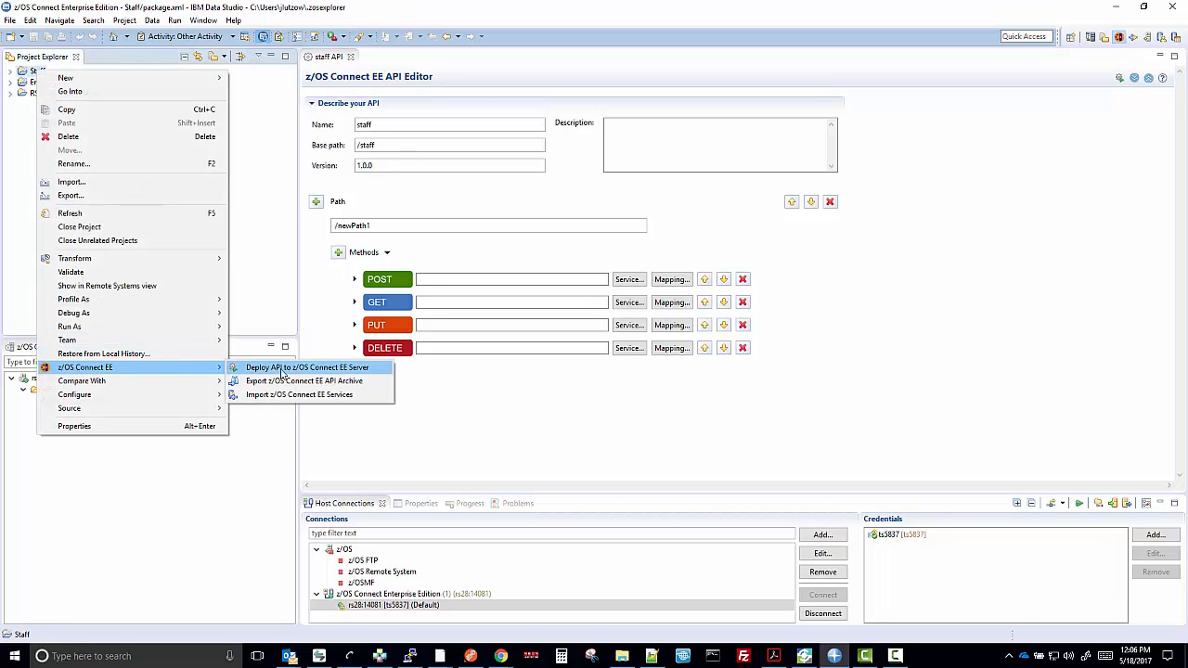
click(297, 397)
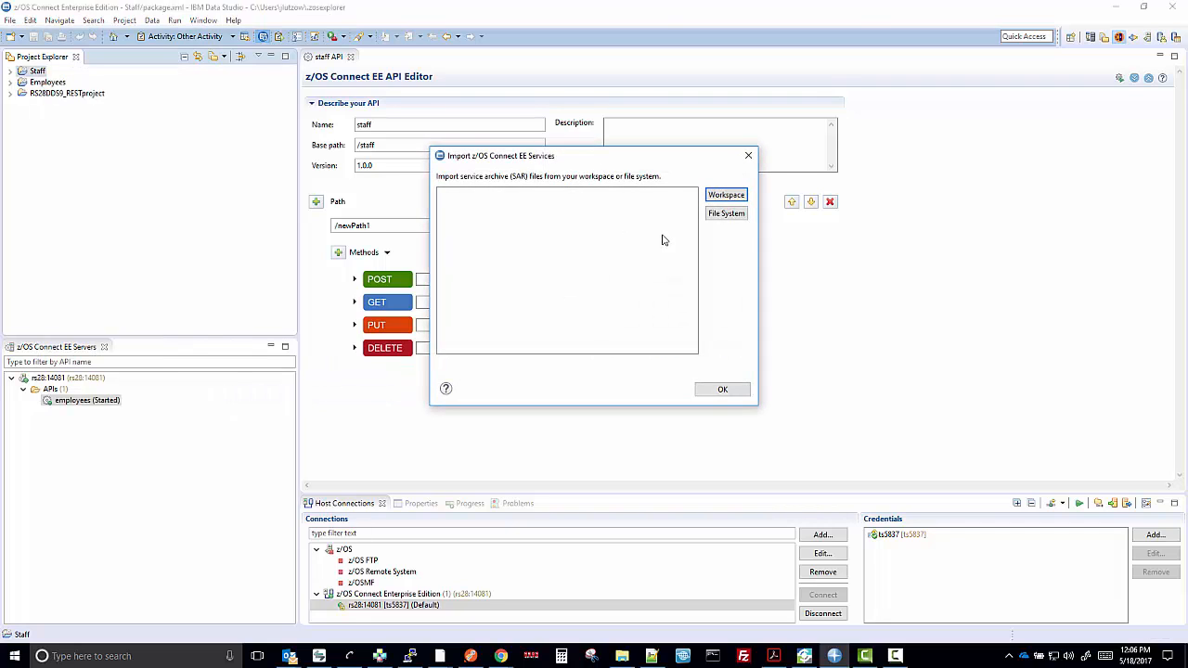
click(722, 217)
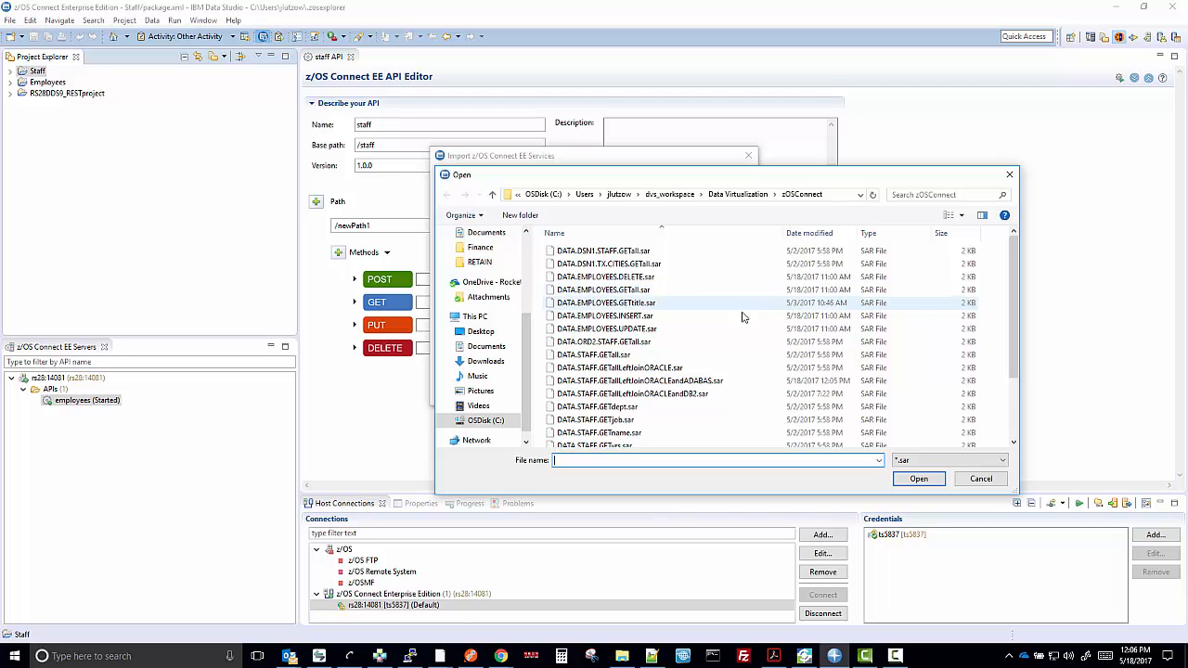
click(631, 385)
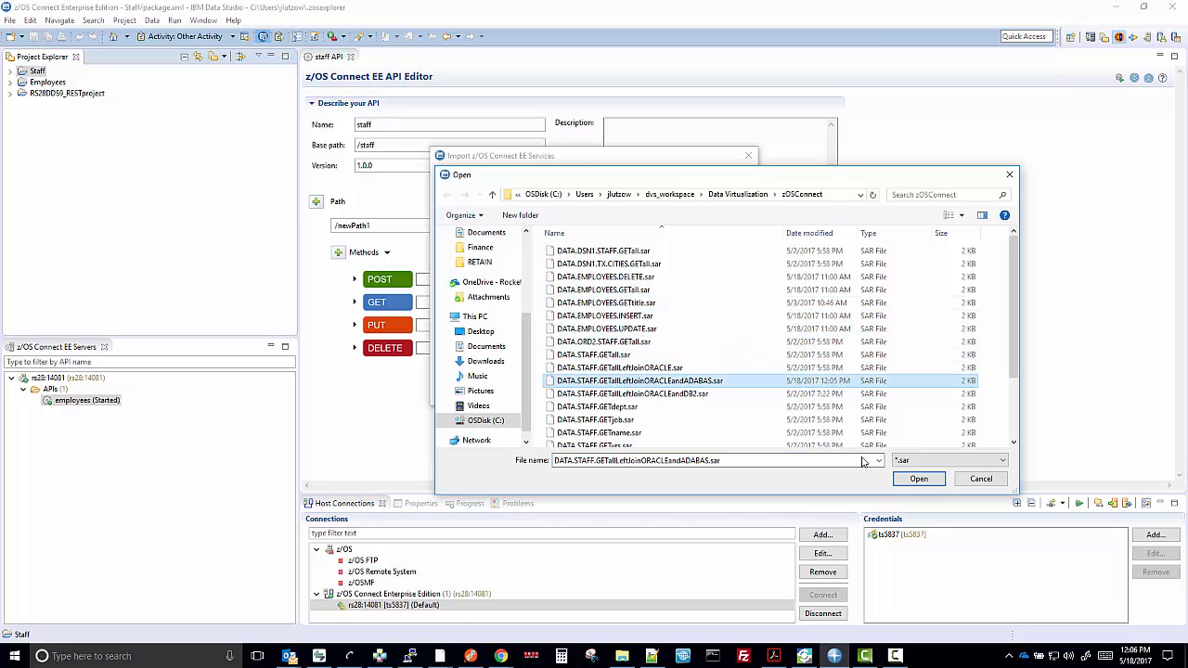
click(922, 481)
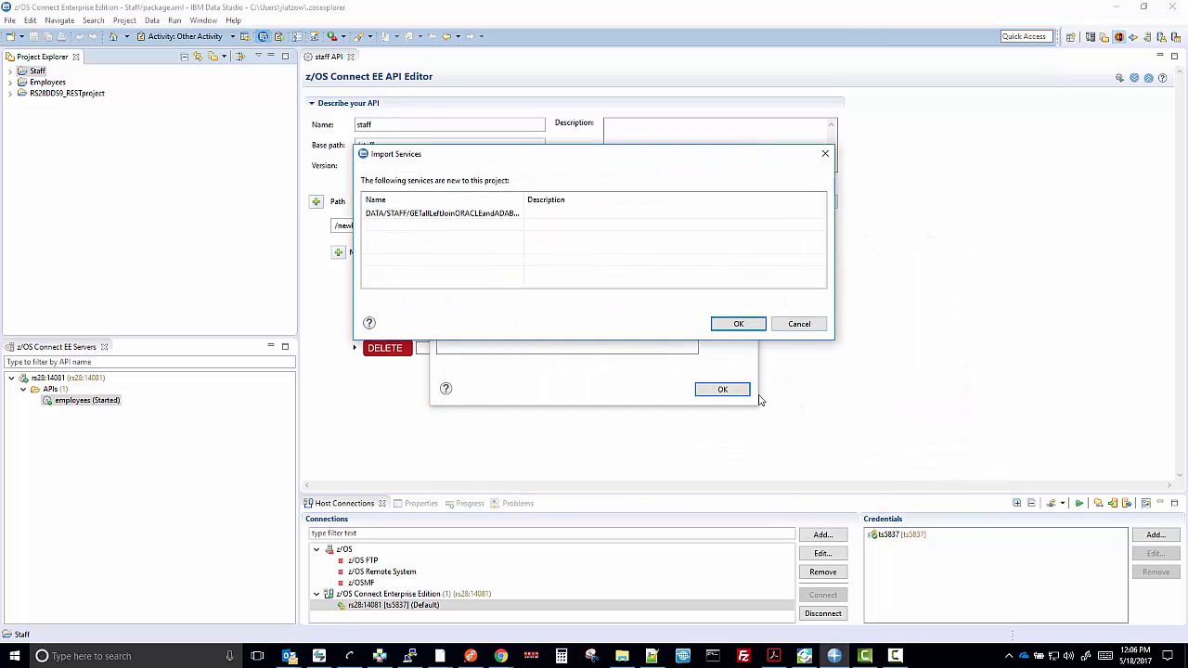
click(738, 324)
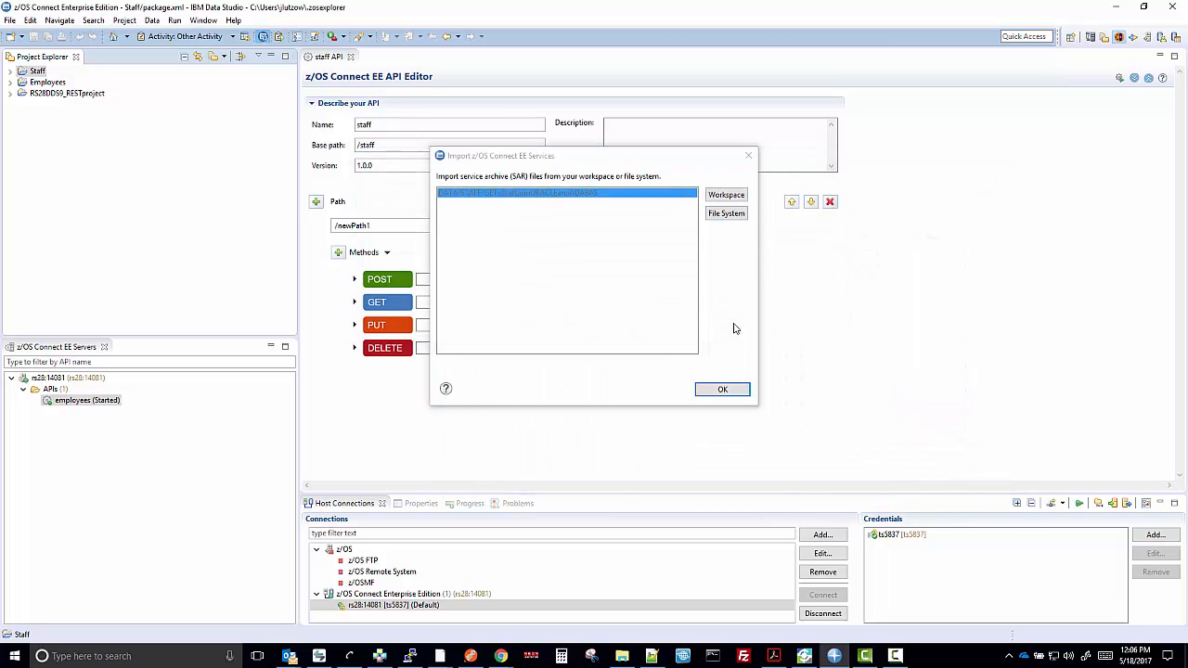
click(724, 390)
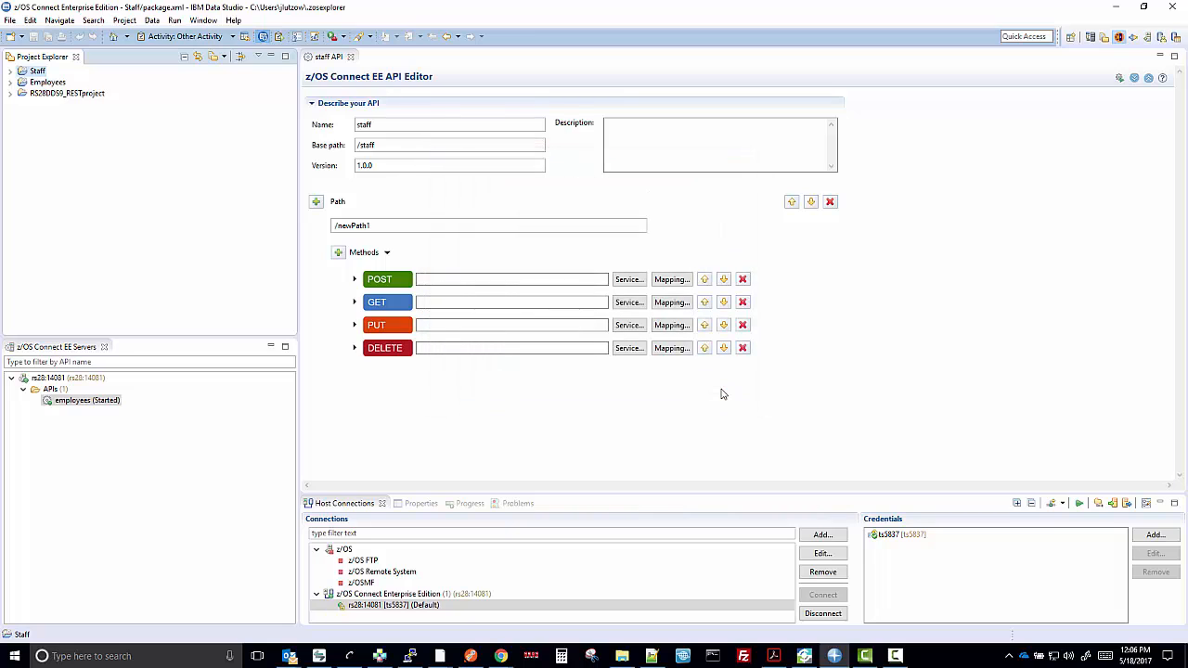
- Expand the Staff project and set the staff API's path to /GETallVsamOracleAdabas
click(11, 71)
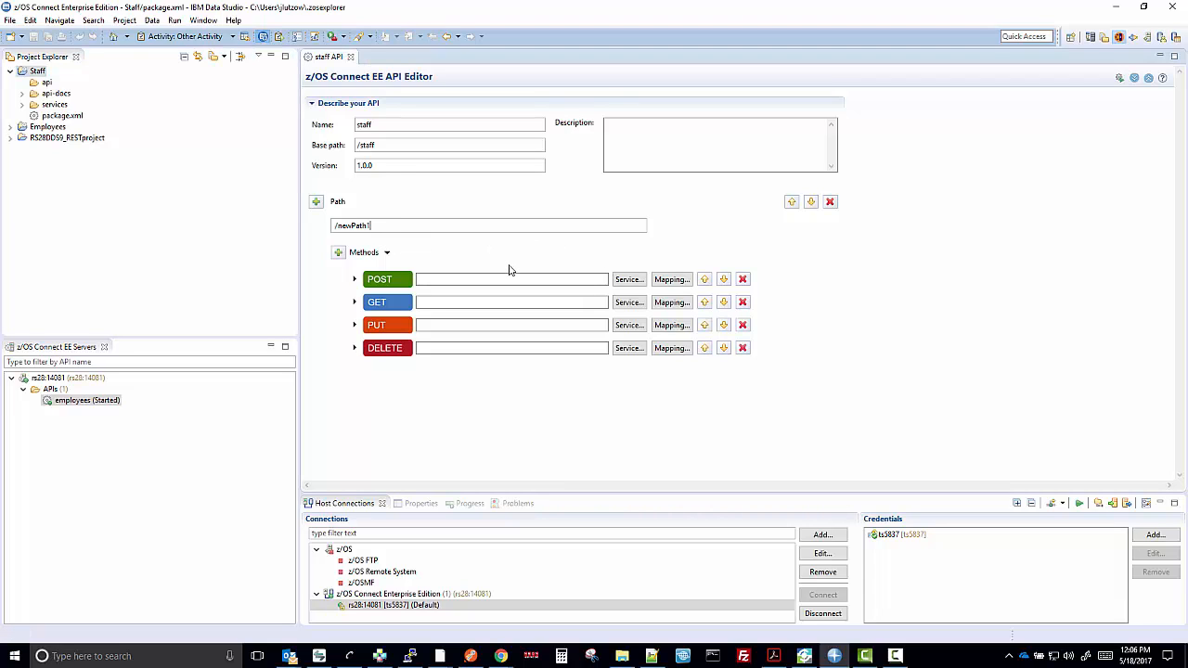
key(BackSpace)
key(BackSpace)
key(BackSpace)
key(BackSpace)
text(GETallVsamOracleAdabas)
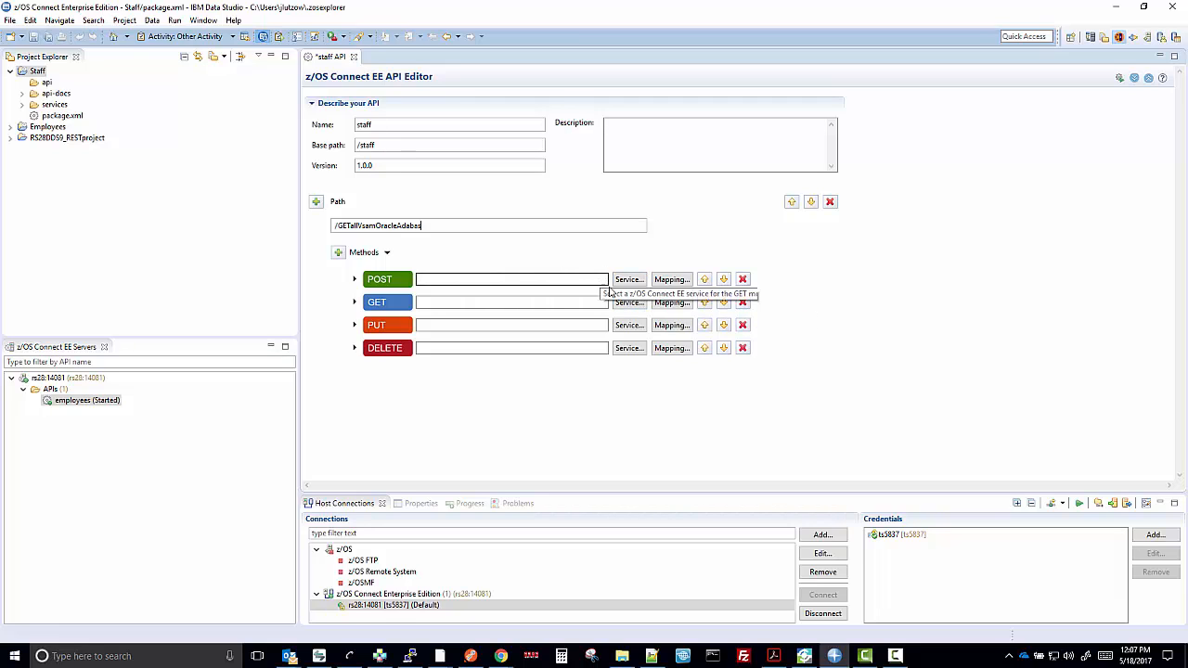
- Remove the POST, PUT and DELETE methods from the /GETallVsamOracleAdabas path
click(743, 281)
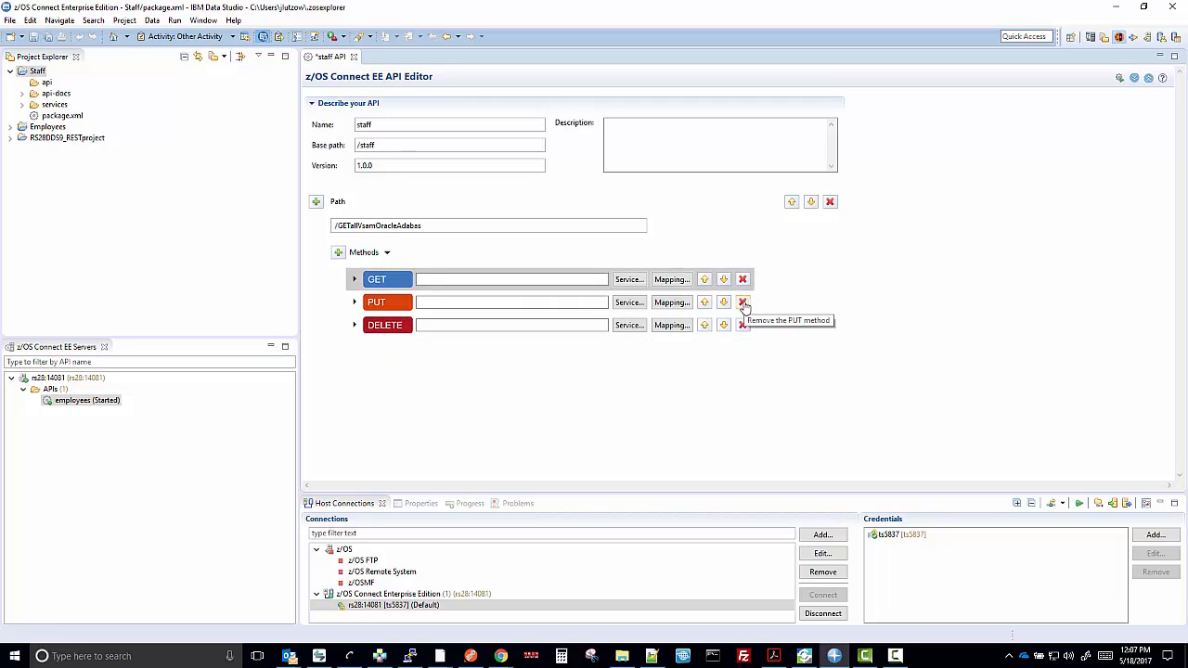
click(744, 304)
click(743, 303)
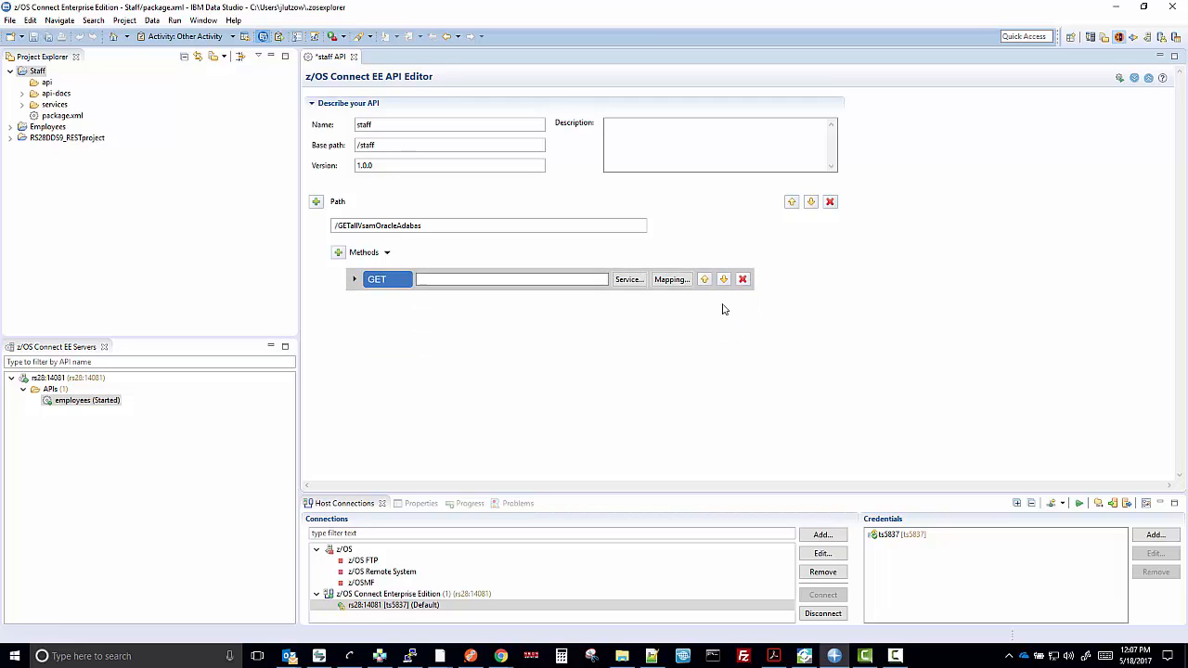
- Assign the service DATA/STAFF/GETallLeftJoinORACLEandADABAS to the GET method
click(639, 284)
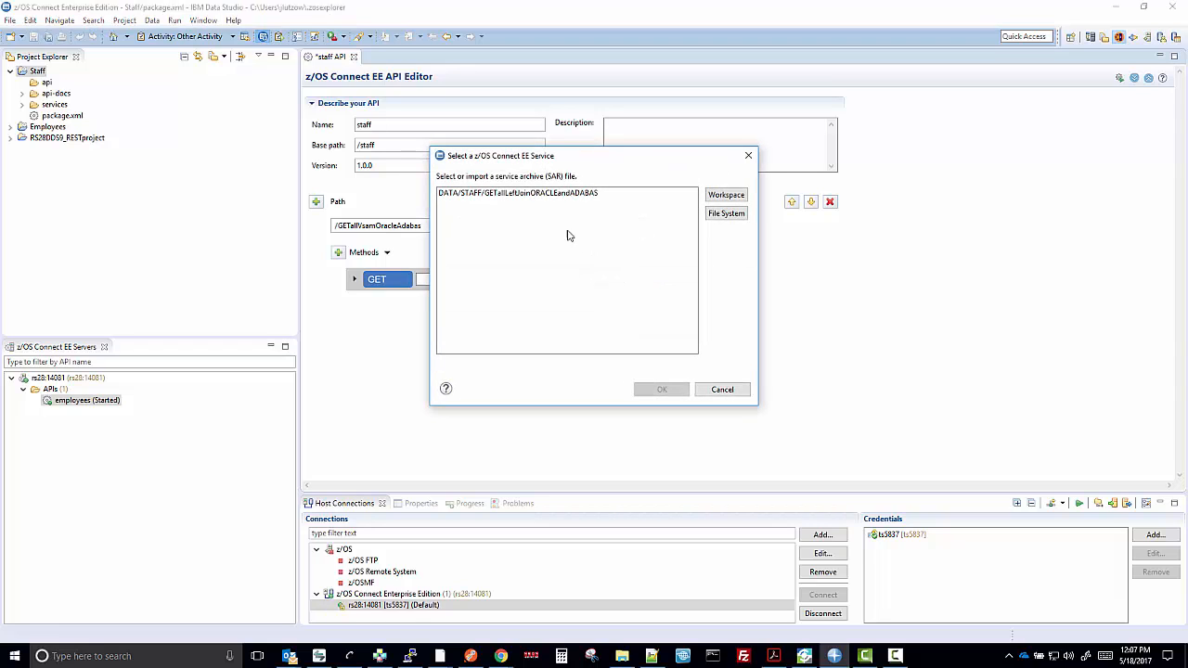
click(535, 200)
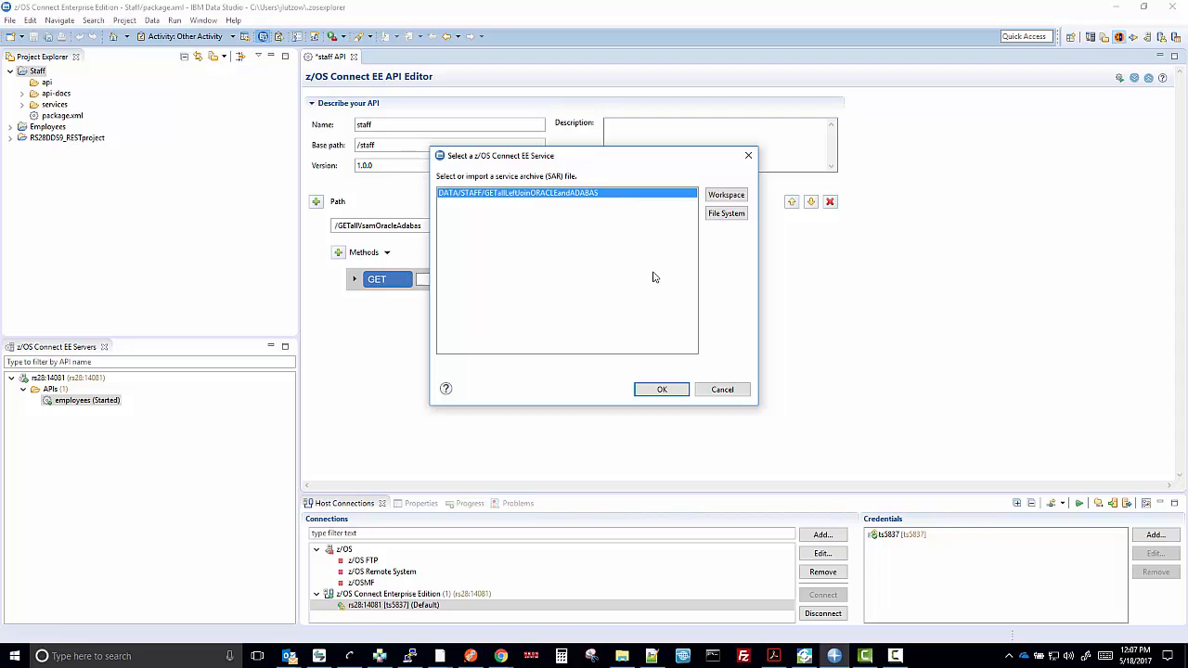
click(665, 391)
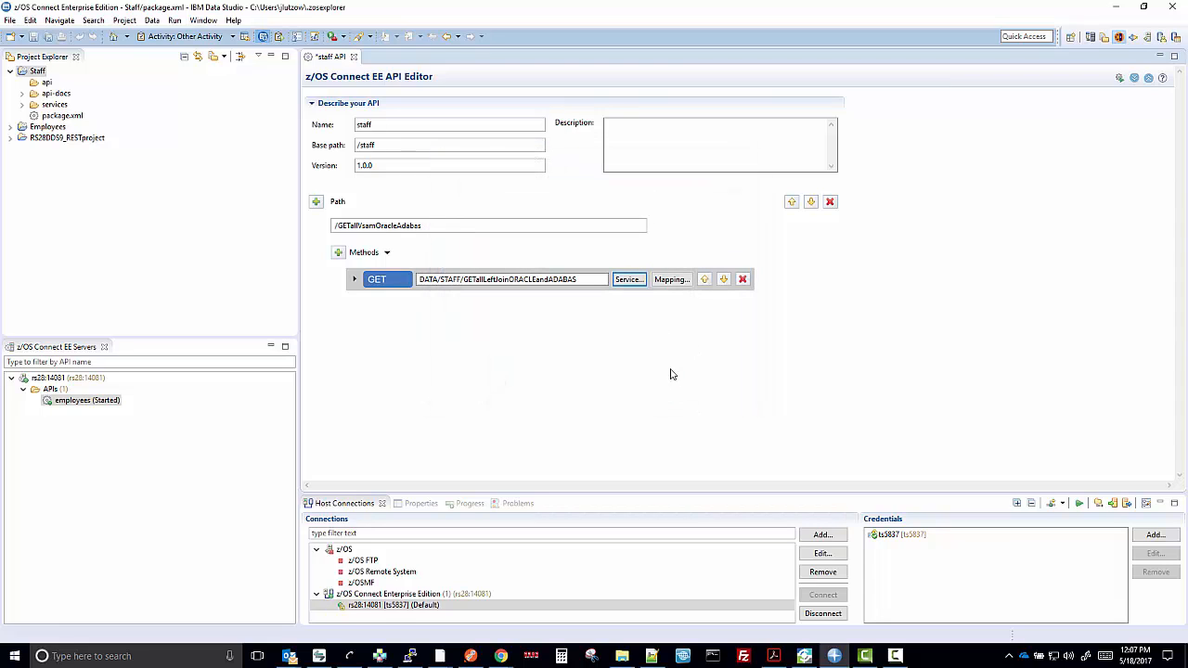
- Open the GET method's request mapping, saving the API, and close the mapping and the staff API editor
click(671, 282)
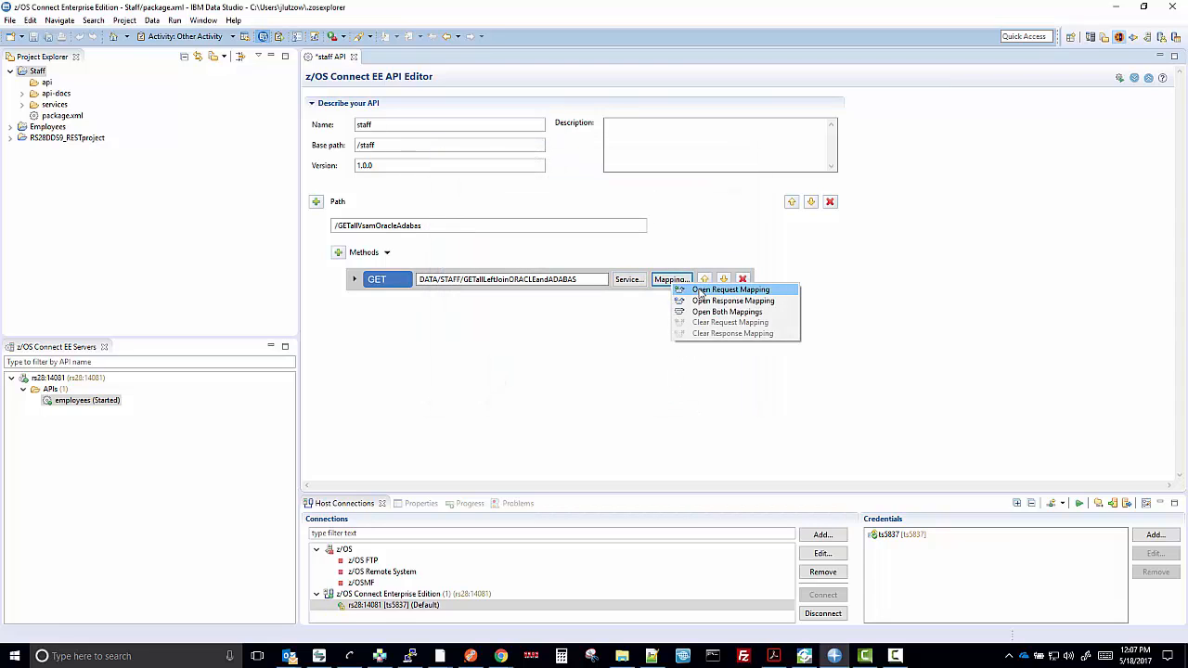
click(692, 291)
click(603, 332)
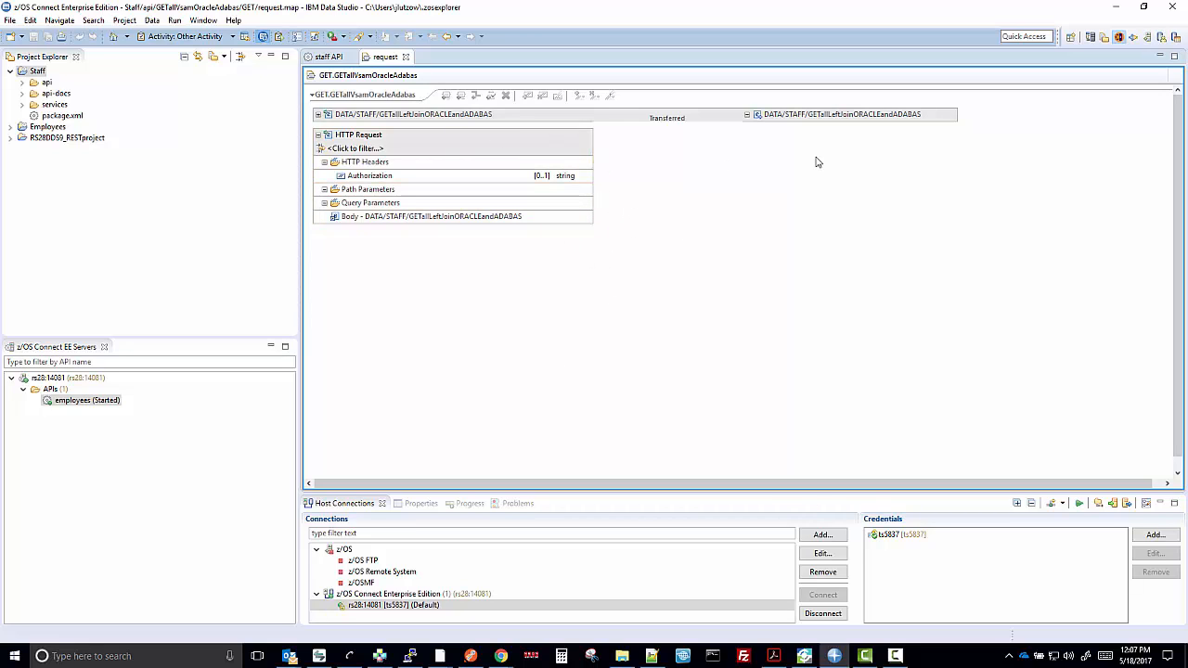
click(406, 57)
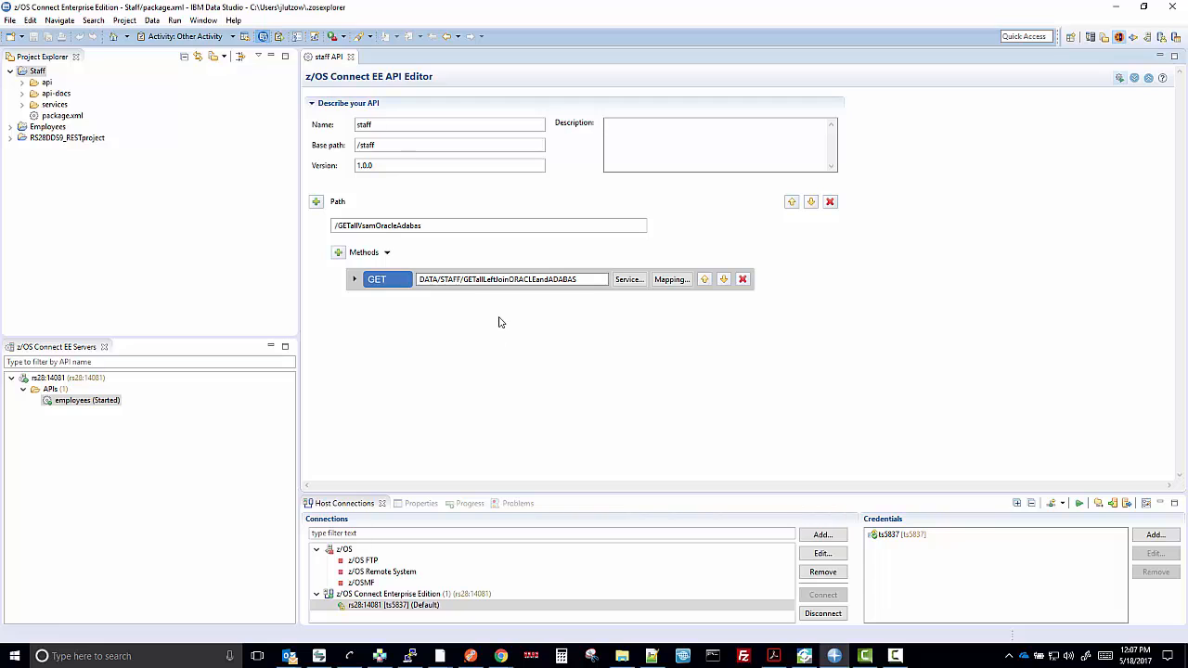
click(351, 57)
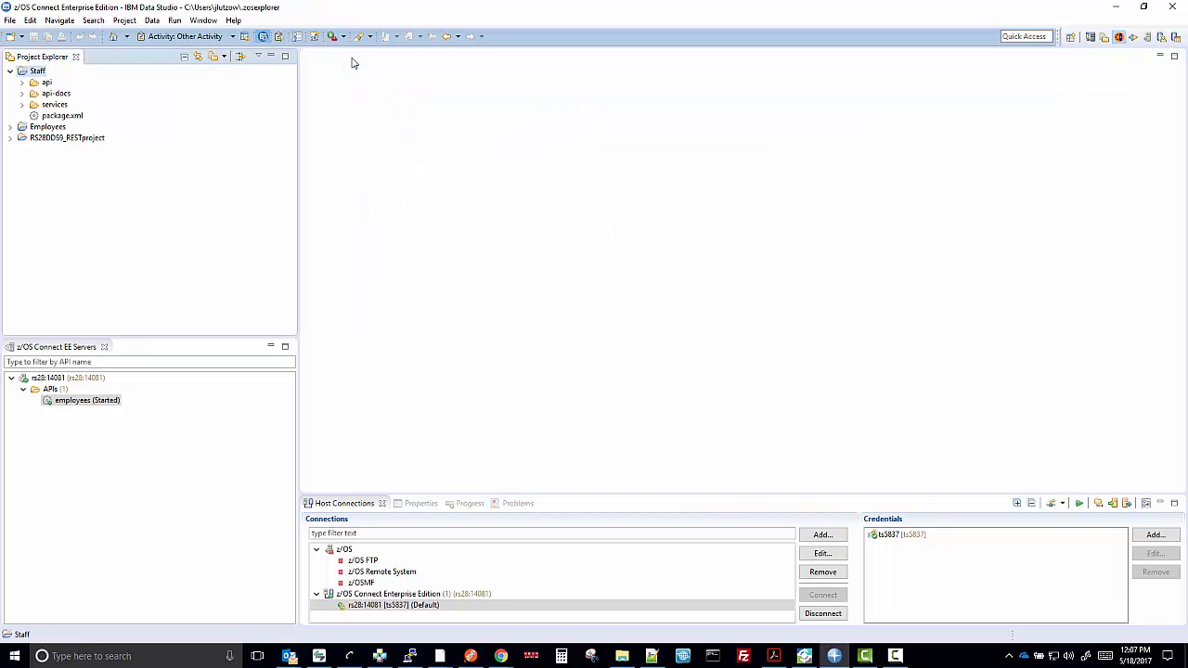
- Deploy the Staff project's API to the z/OS Connect EE server rs28:14081
right_click(28, 73)
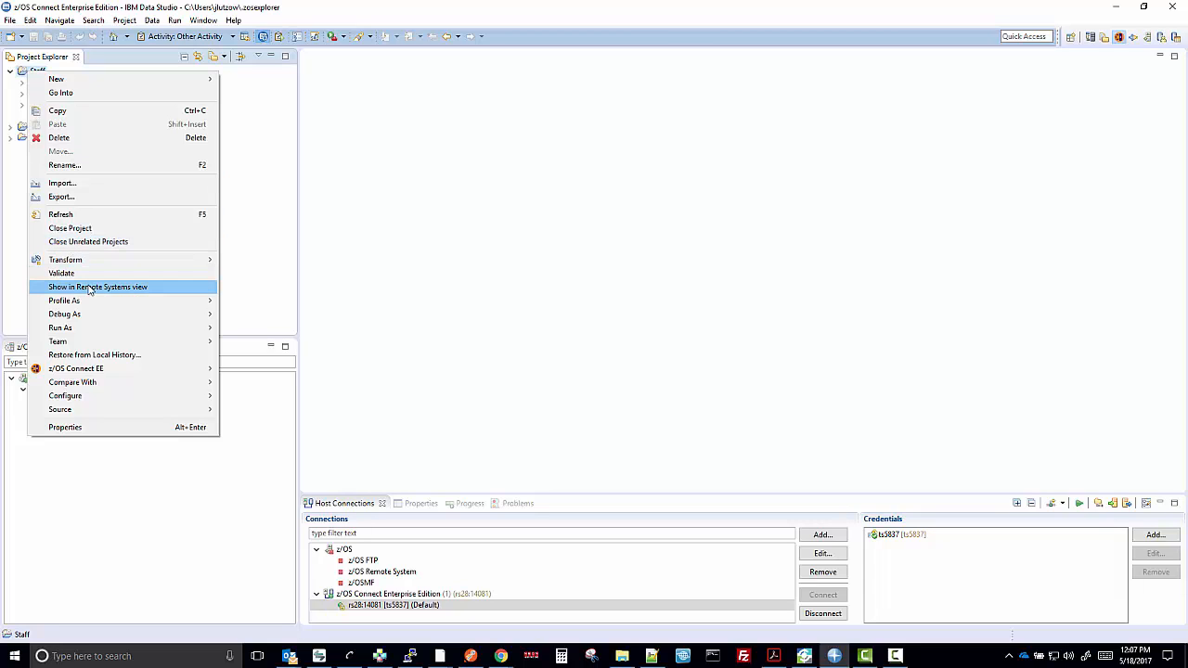
mouse_move(85, 370)
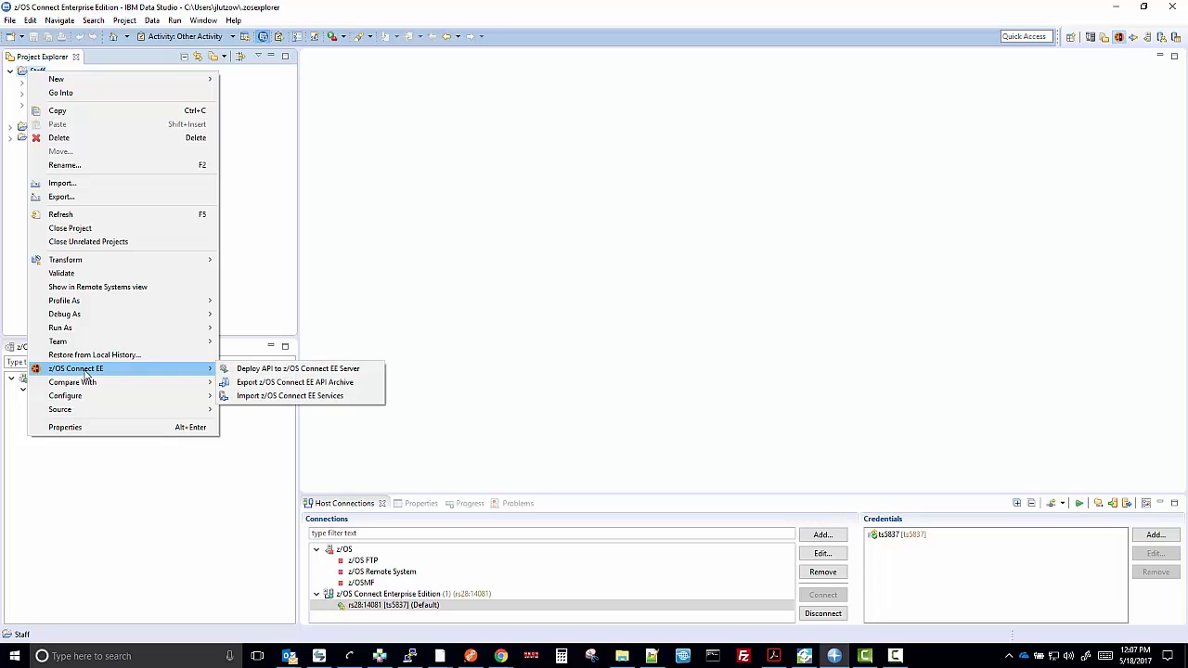
click(258, 372)
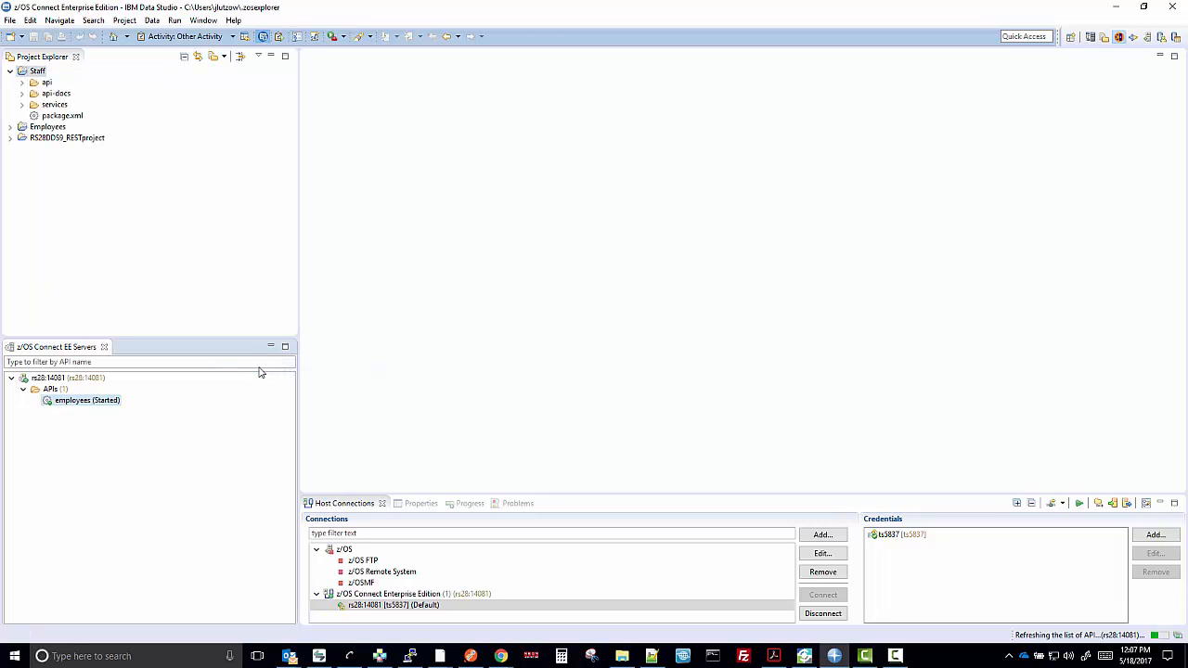
click(661, 381)
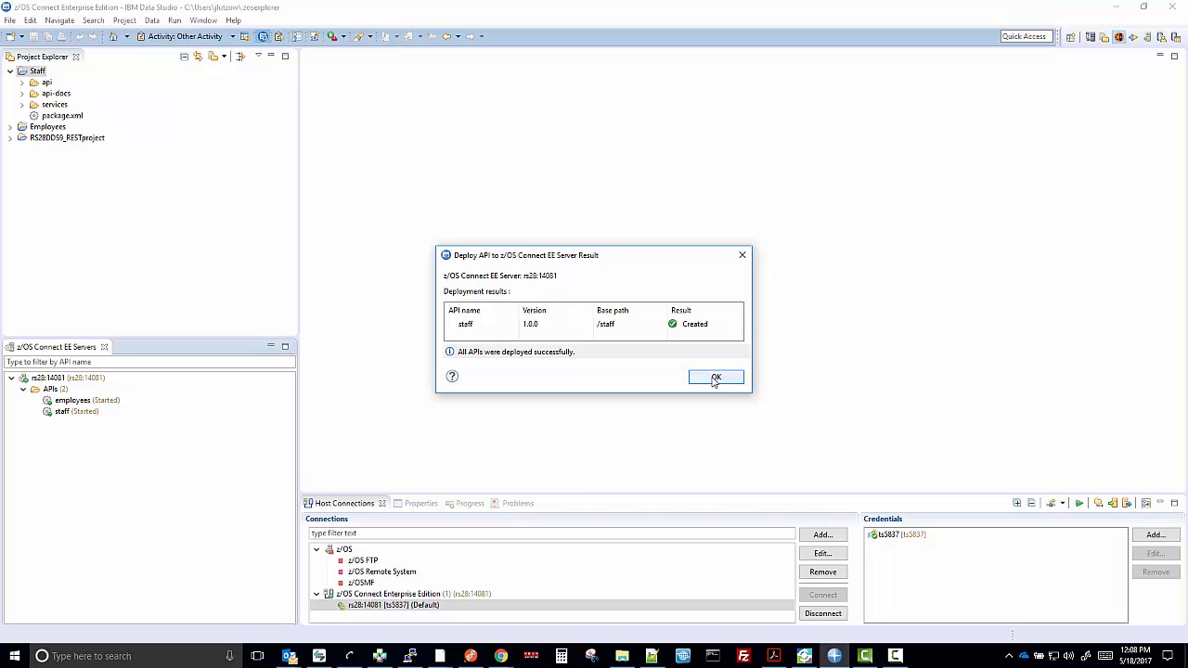
- Dismiss the deployment result, open the staff API in Swagger UI and expand its GET operation /GETallVsamOracleAdabas
click(716, 376)
right_click(63, 414)
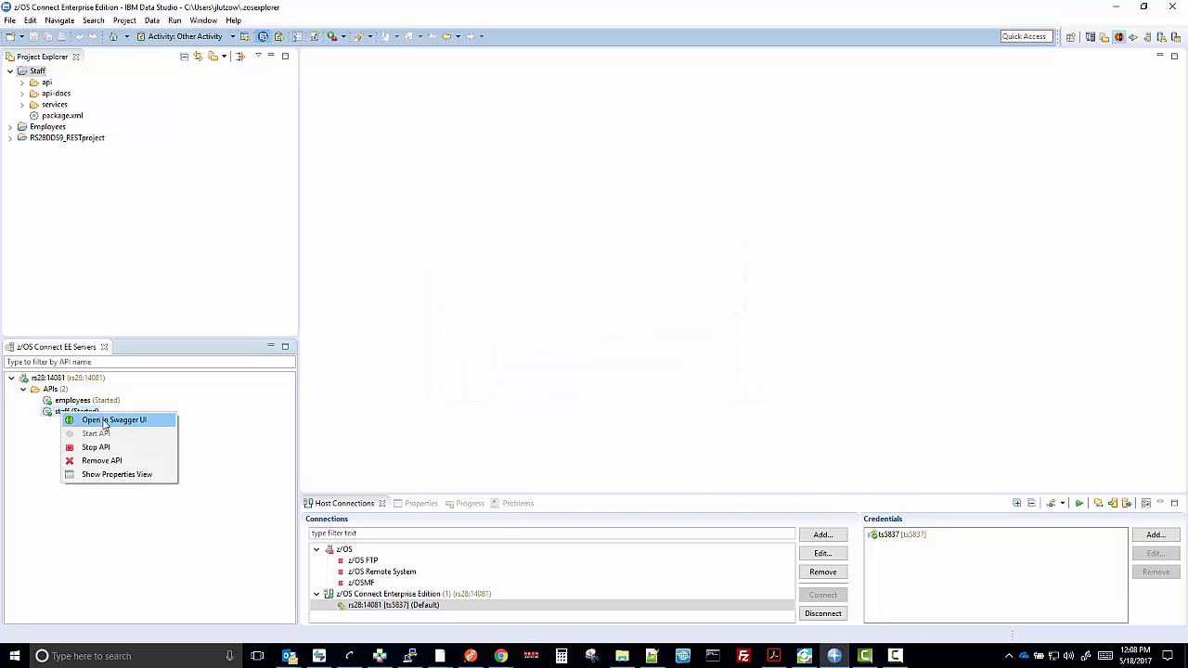
click(105, 422)
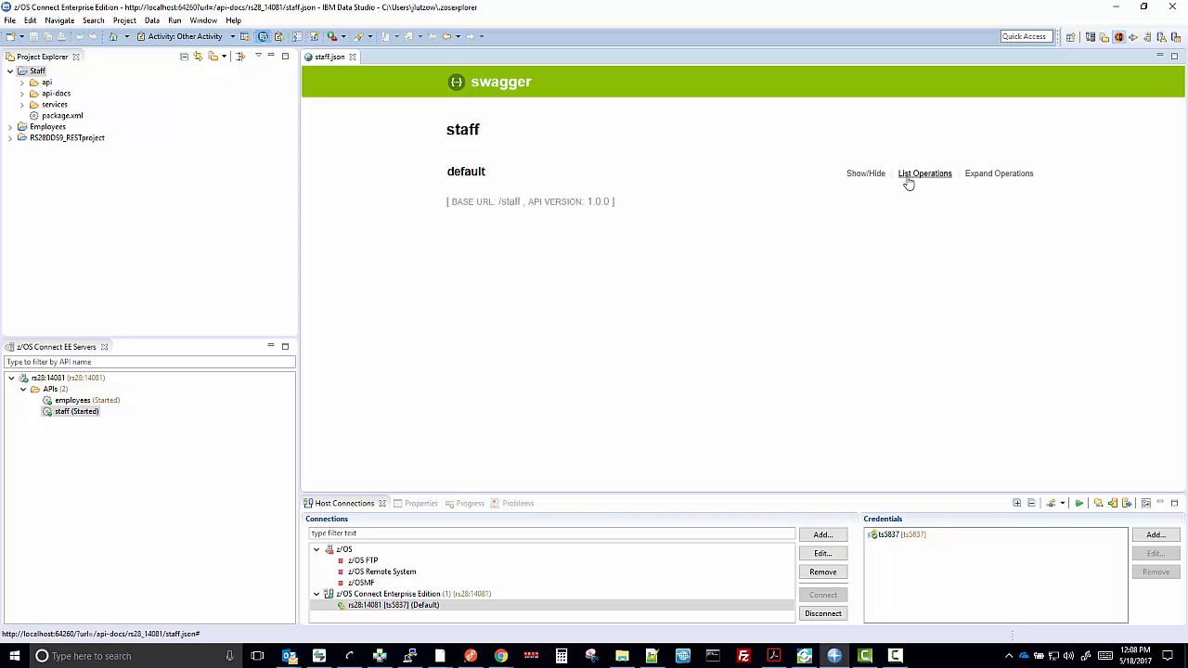
click(909, 177)
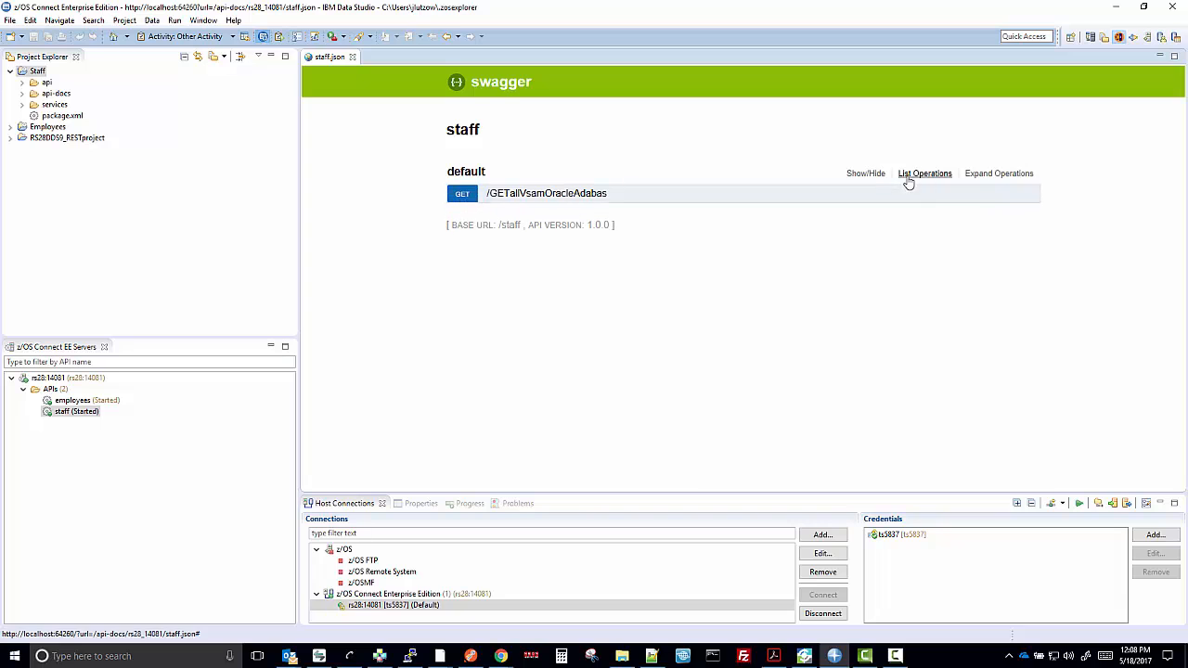
click(501, 194)
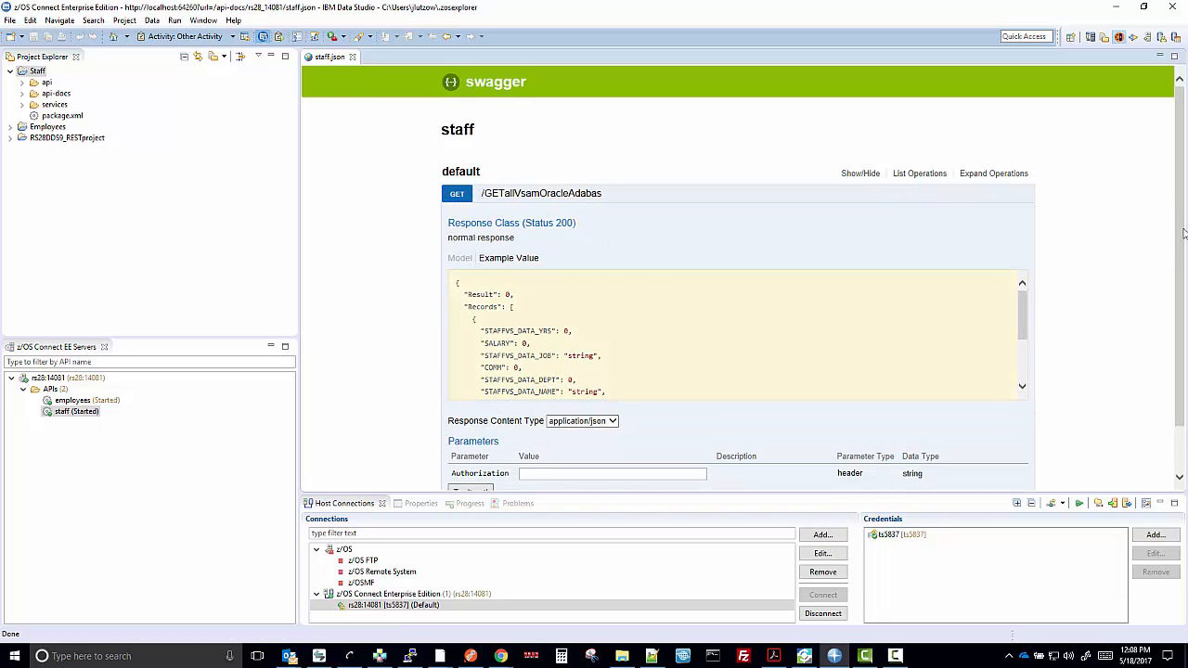
- Copy the Authorization header value from the INSERT request in Postman and paste it into the GET operation's Authorization parameter in Swagger UI
scroll(1184, 232, down, 1)
click(538, 423)
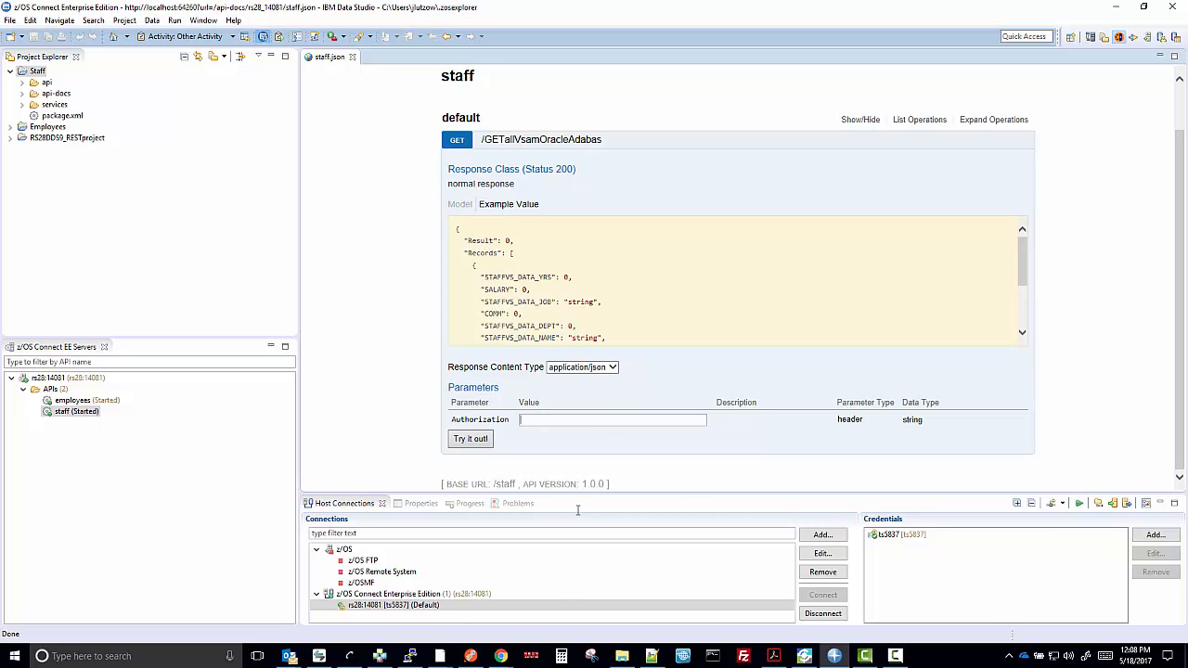
click(470, 657)
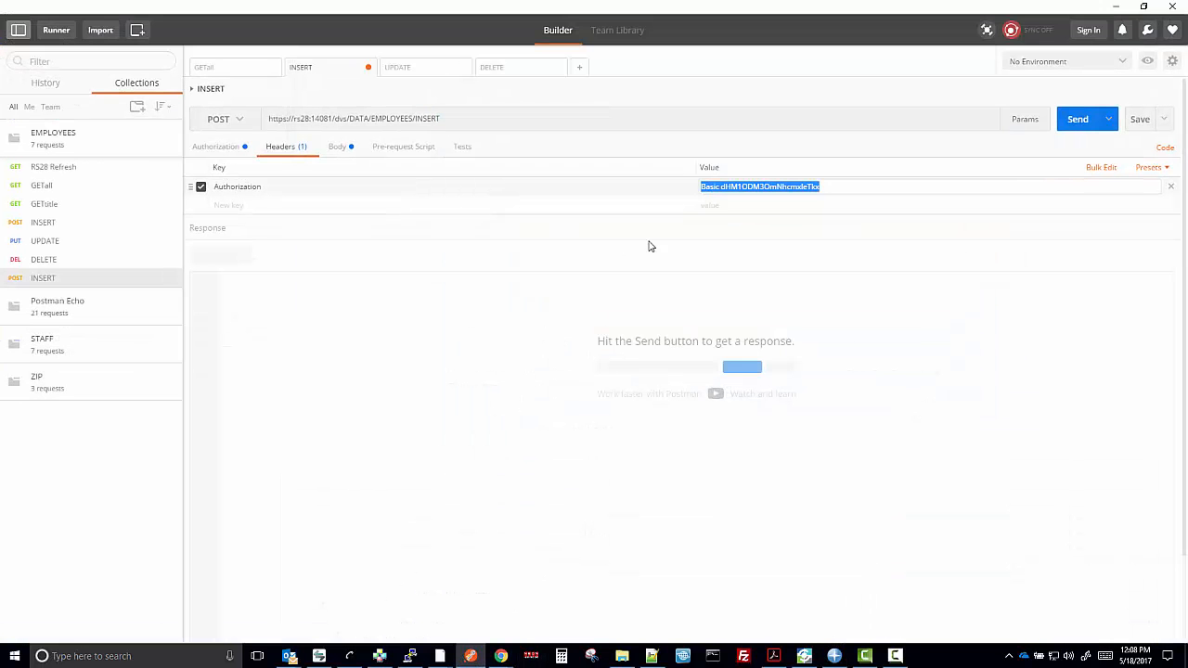
right_click(802, 195)
click(822, 247)
key(alt+Tab)
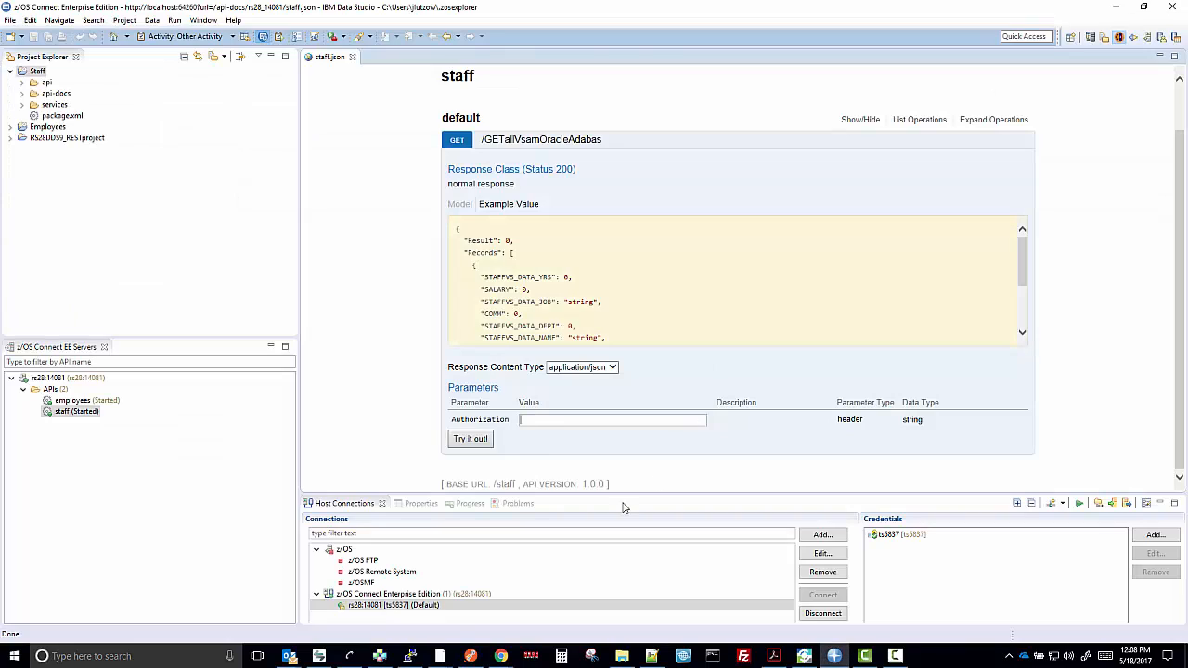
click(544, 421)
key(ctrl+v)
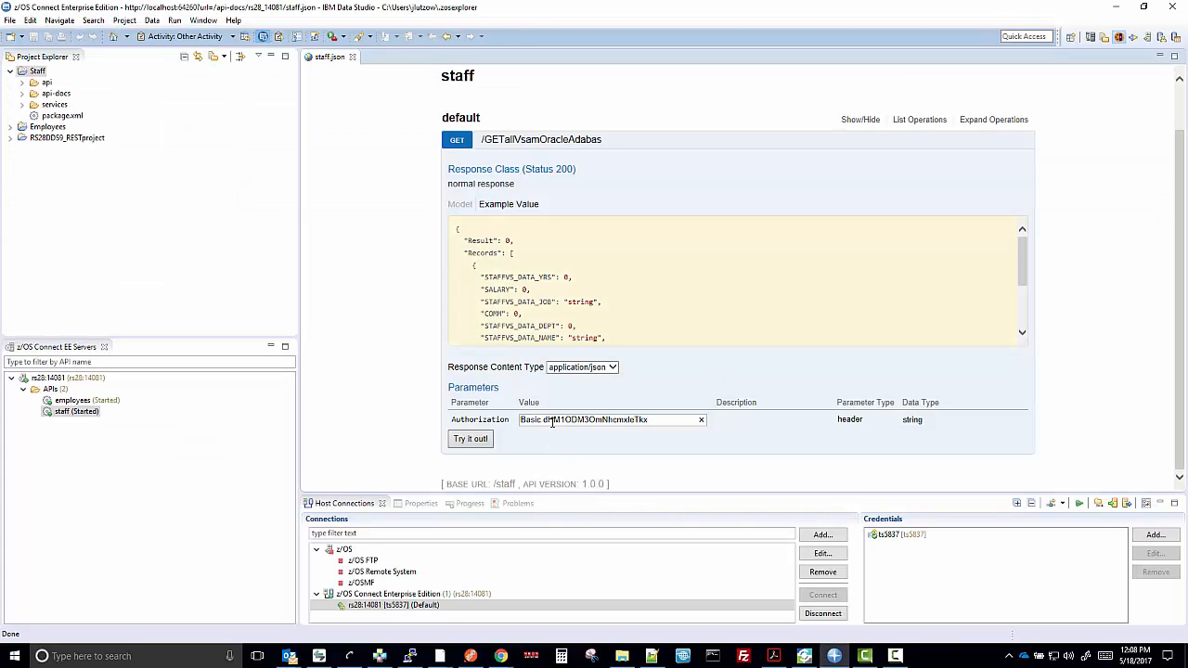
- Try out the /GETallVsamOracleAdabas operation and highlight the first record's fields in the response body
click(469, 440)
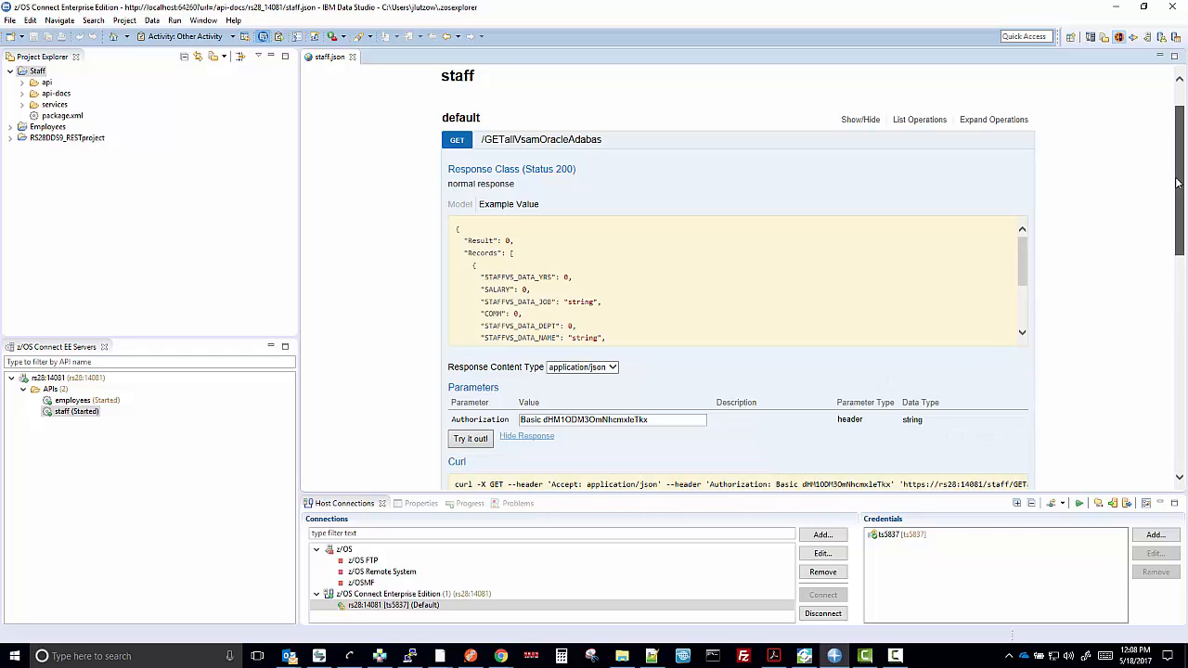
drag(1177, 182, 1177, 367)
drag(490, 245, 643, 325)
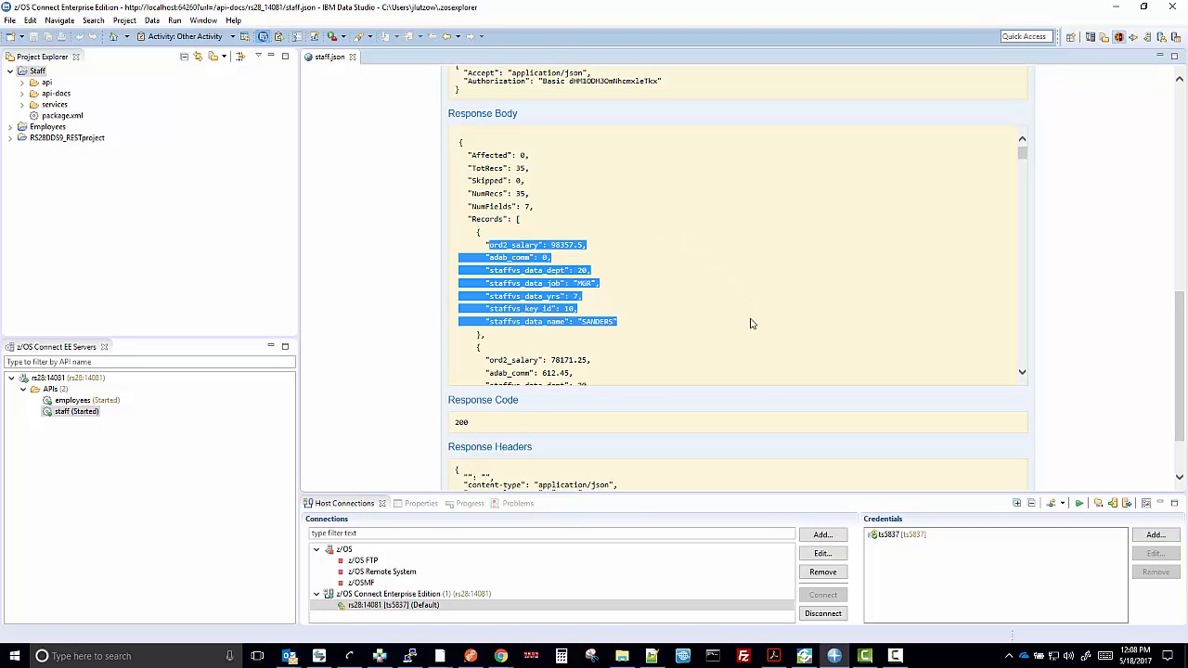
- Switch to Data Virtualization Studio and expand the EMPLOYEES web service under /DATA/ to show its operations
click(810, 659)
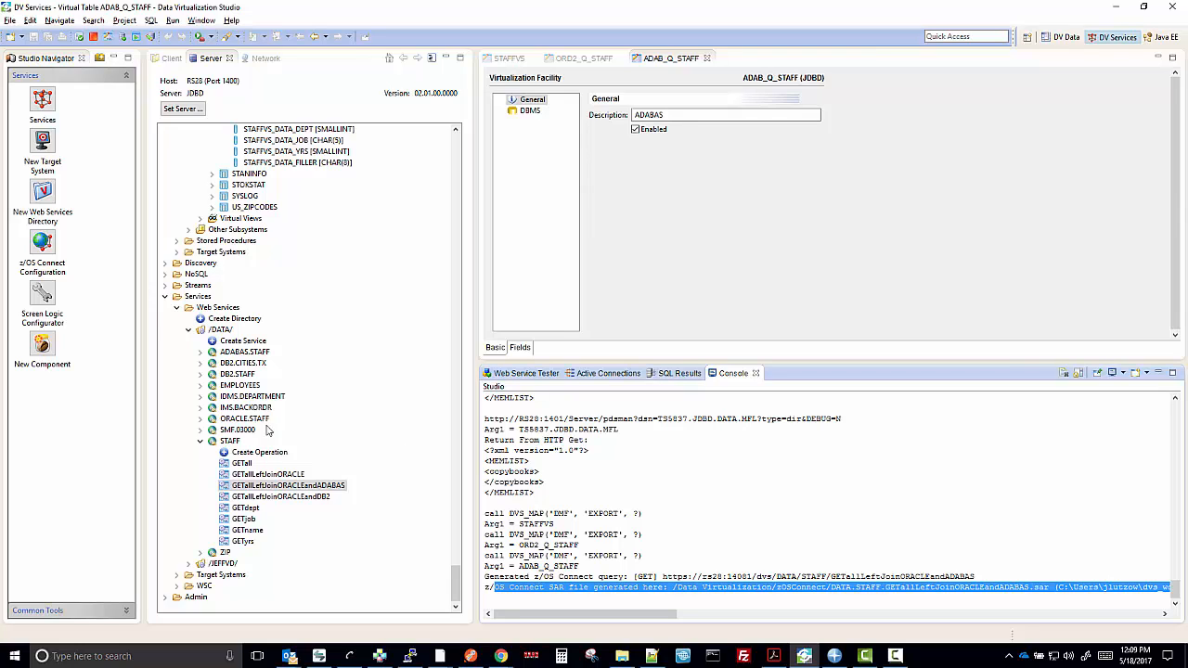
click(202, 387)
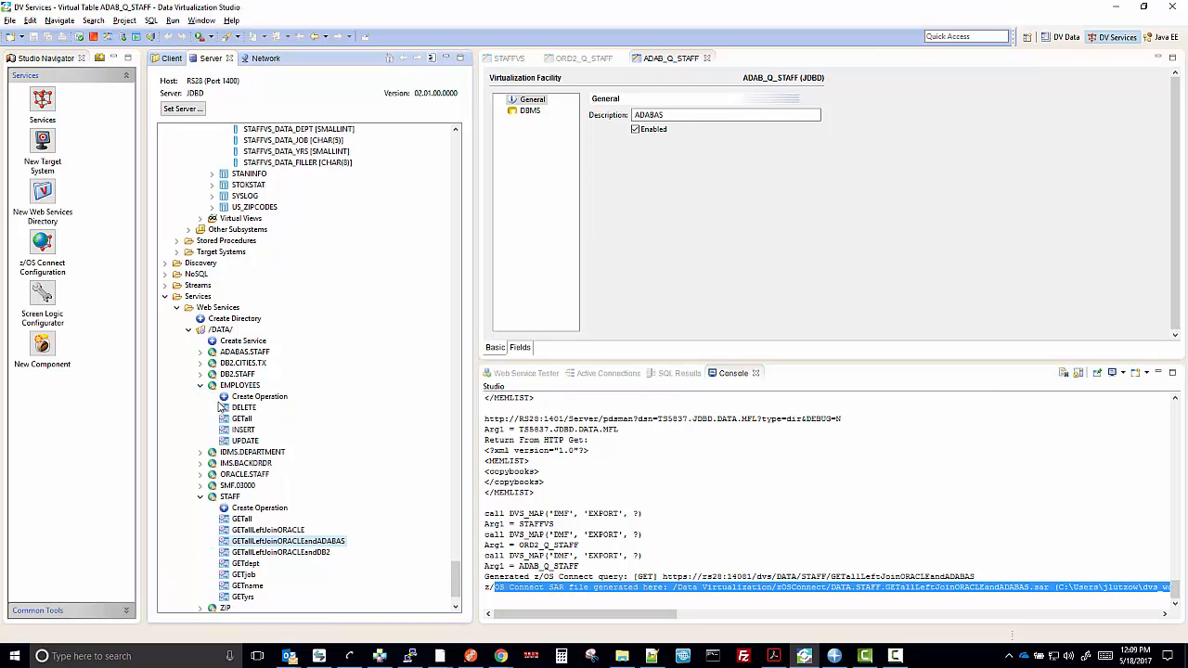